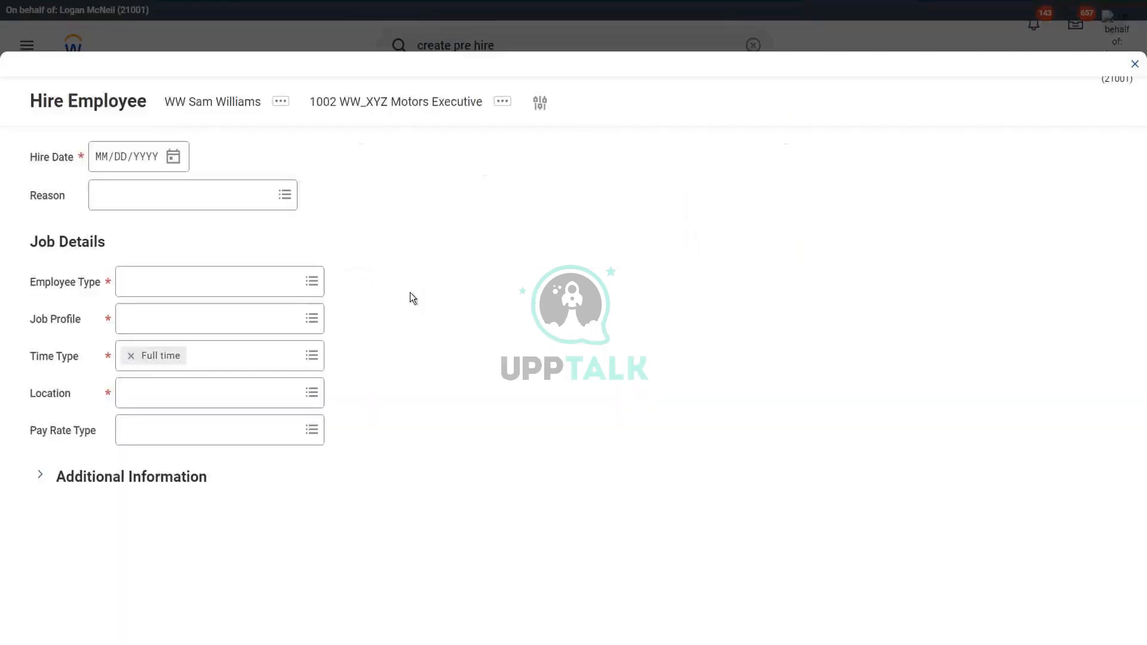
Set the hire date to 03/27/2022.
click(172, 157)
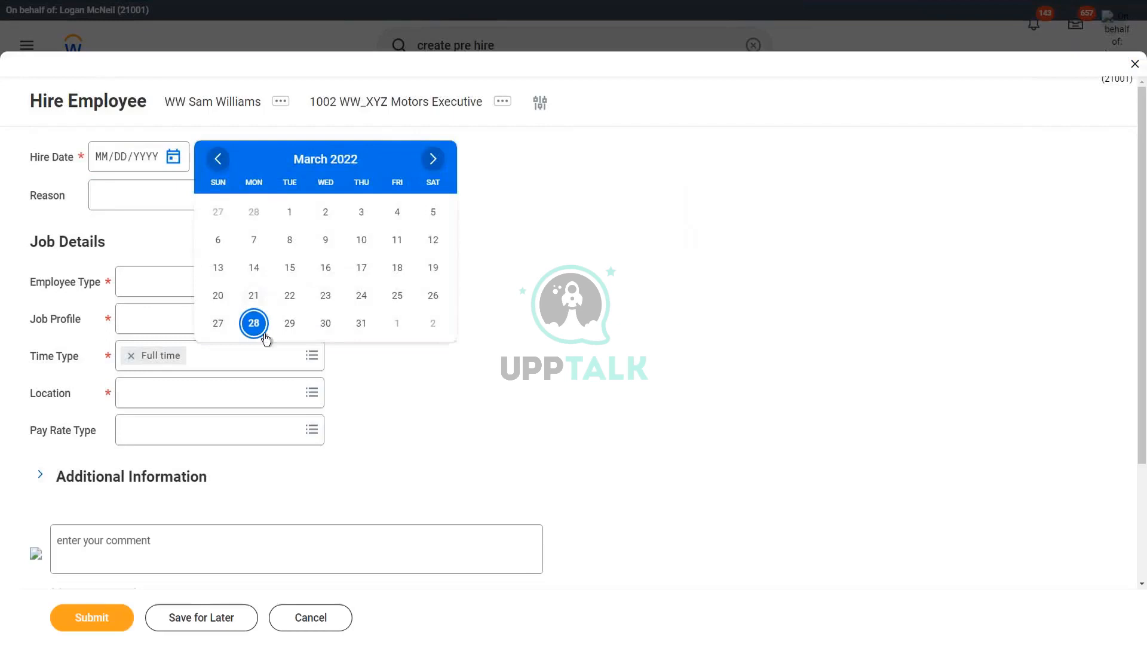
click(219, 326)
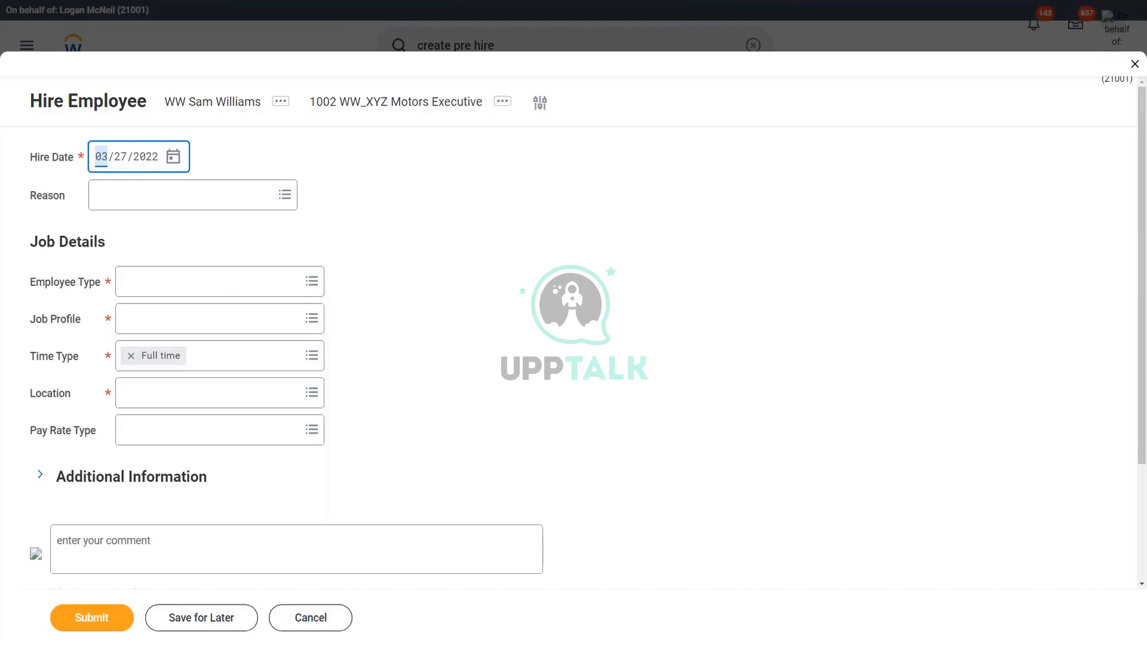
click(432, 181)
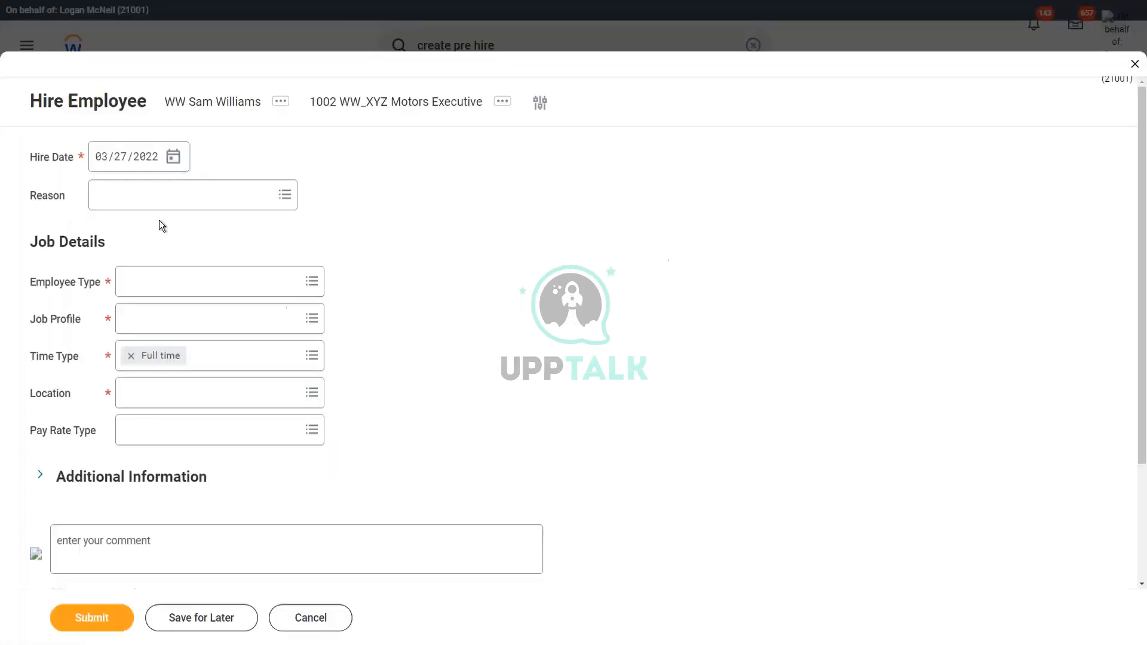
click(702, 11)
drag(289, 230, 303, 225)
mouse_move(304, 225)
mouse_down()
mouse_move(358, 170)
mouse_move(184, 155)
mouse_move(6, 188)
mouse_move(88, 221)
mouse_move(300, 217)
mouse_up()
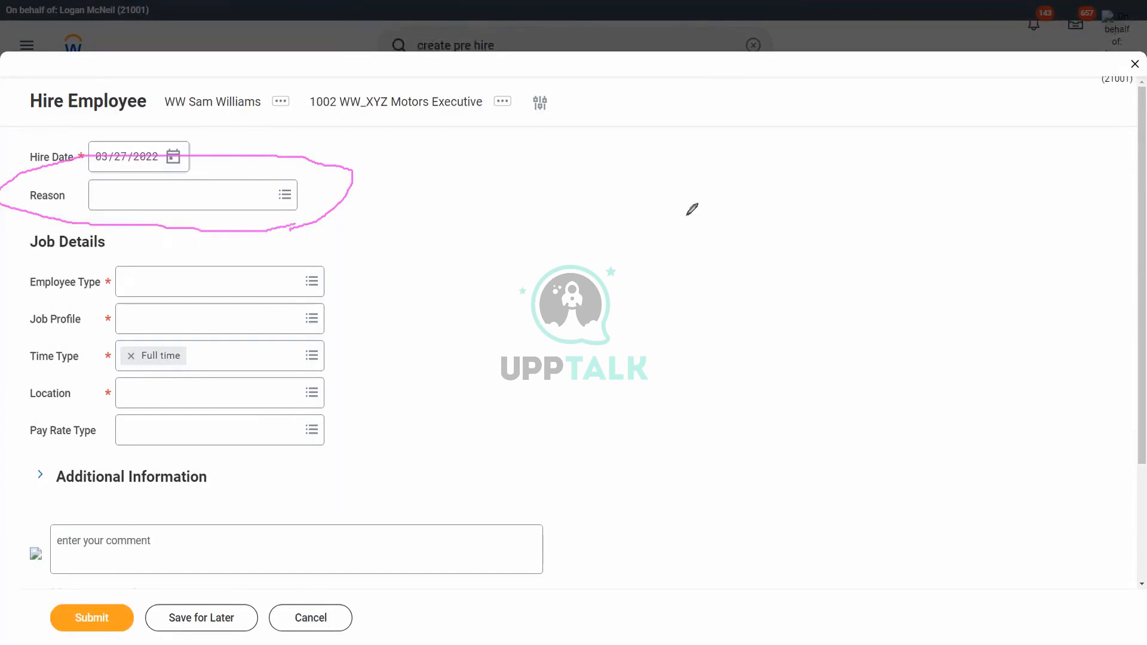
Set the employee type to Regular and the hire reason to New Hire > New Position.
click(195, 282)
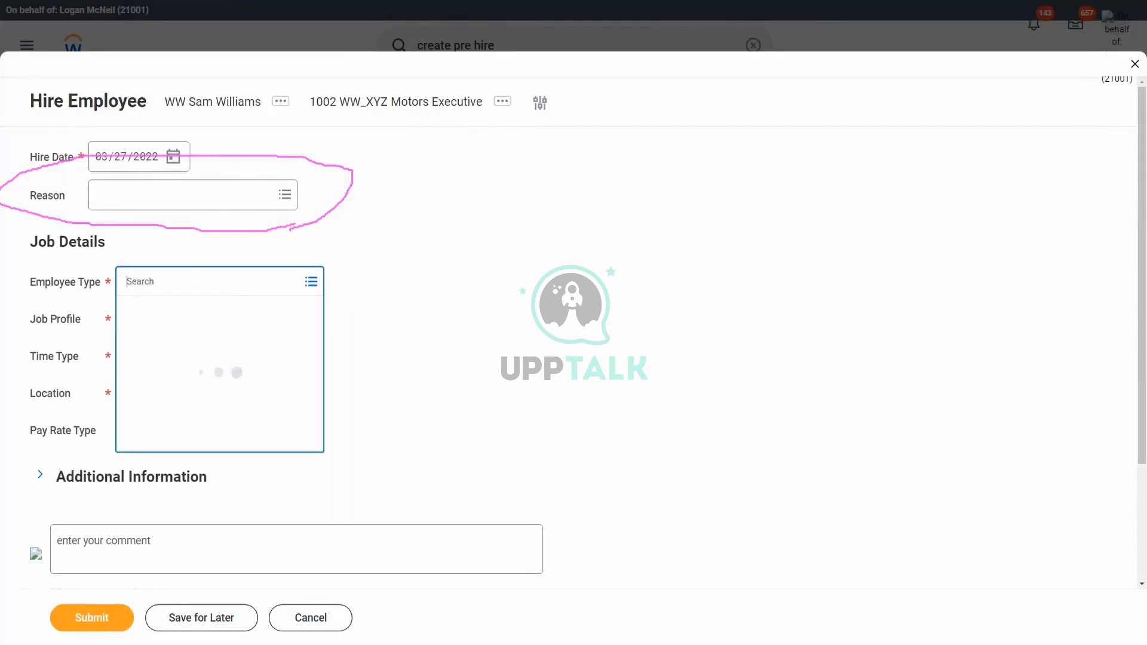
text(reg)
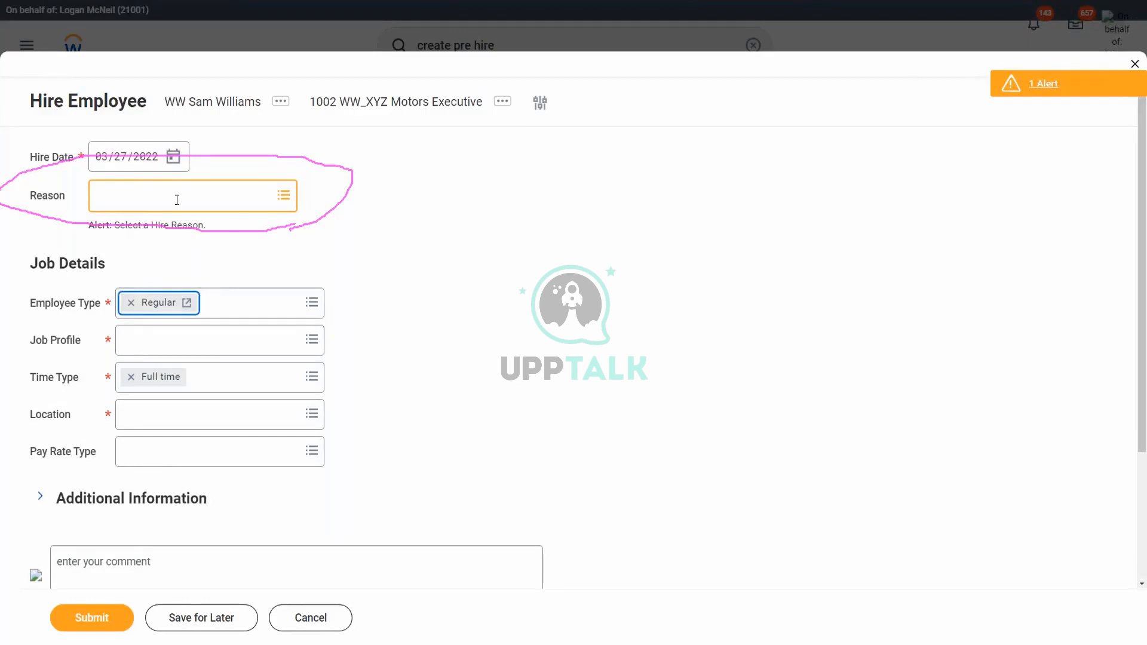
click(259, 202)
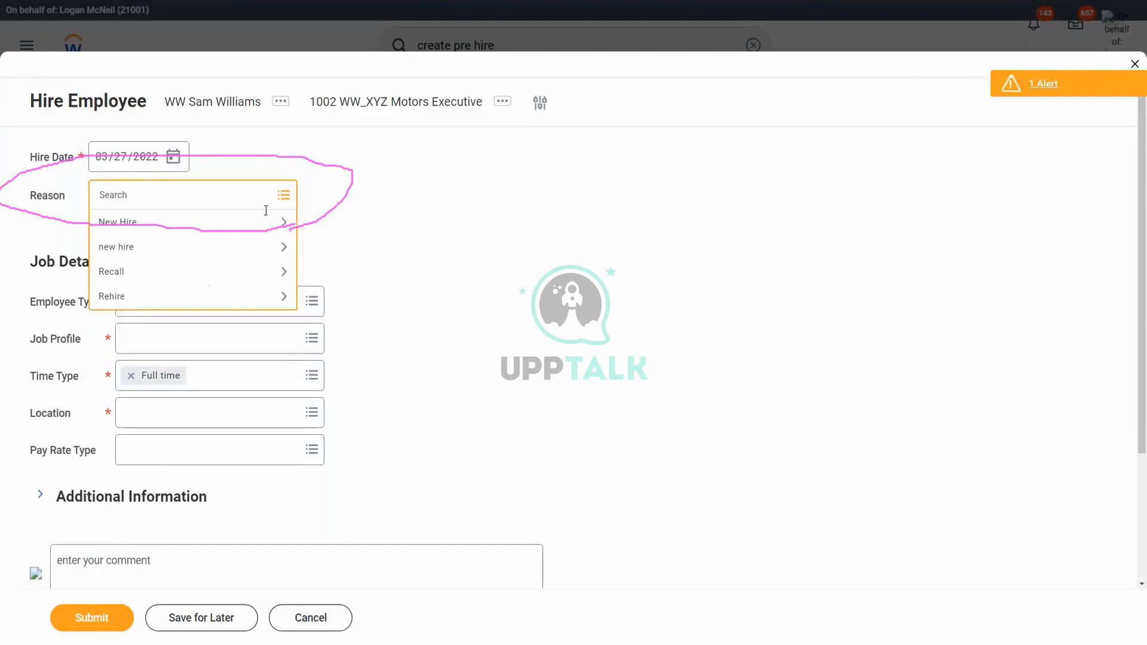
click(177, 225)
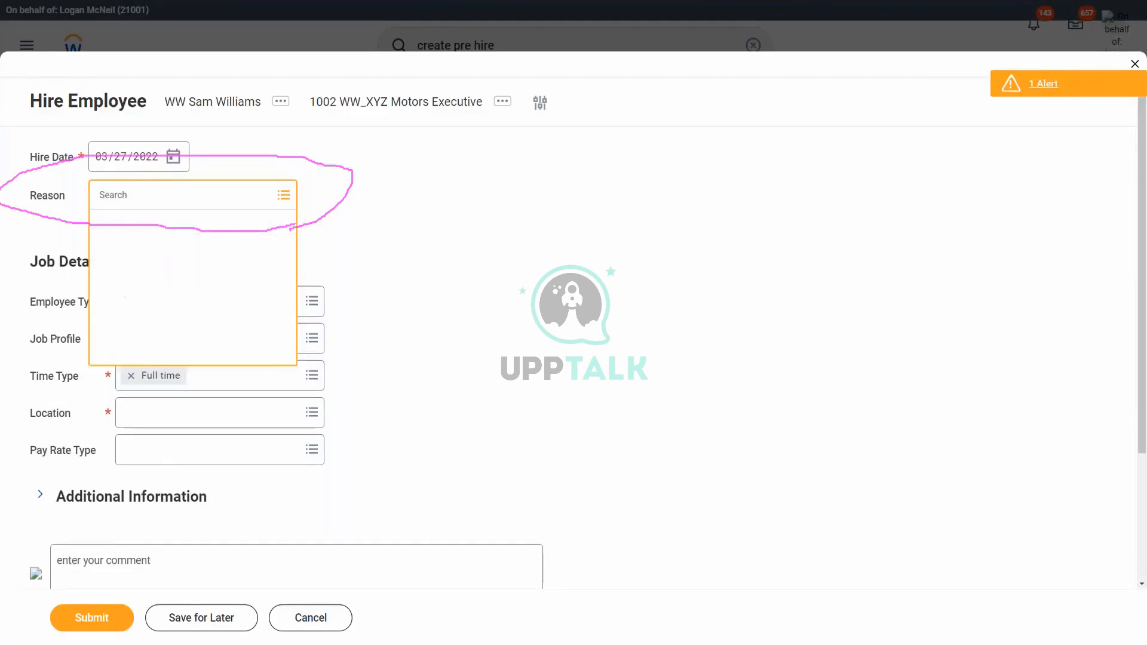
click(194, 303)
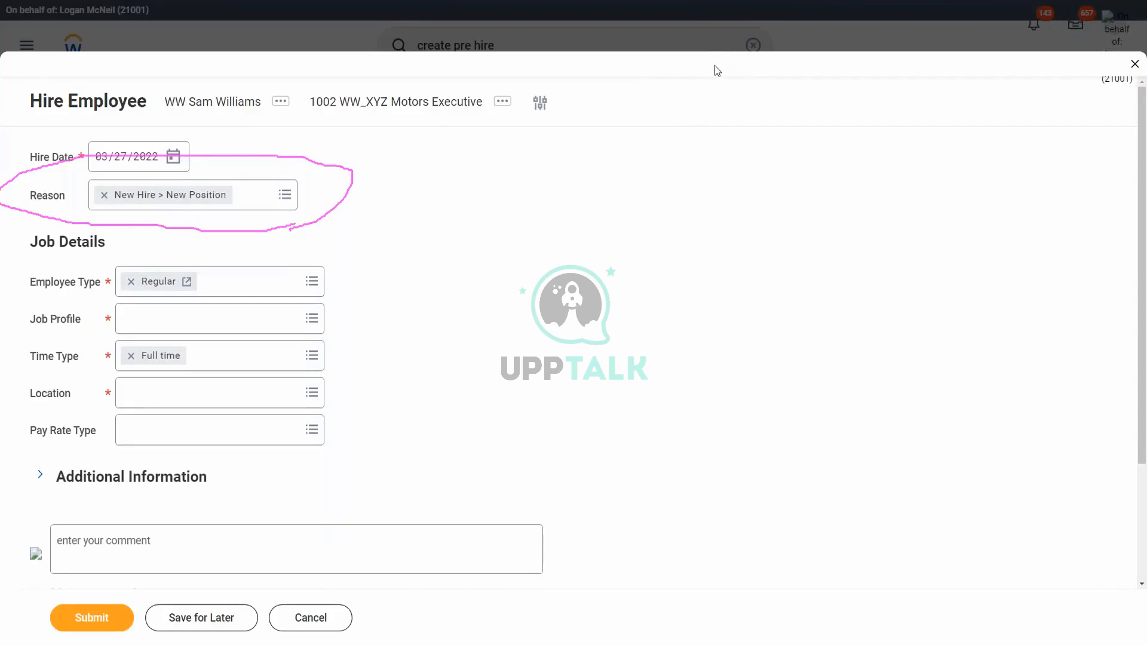
Set the job profile to WW_EVP Sales in the job details.
click(147, 325)
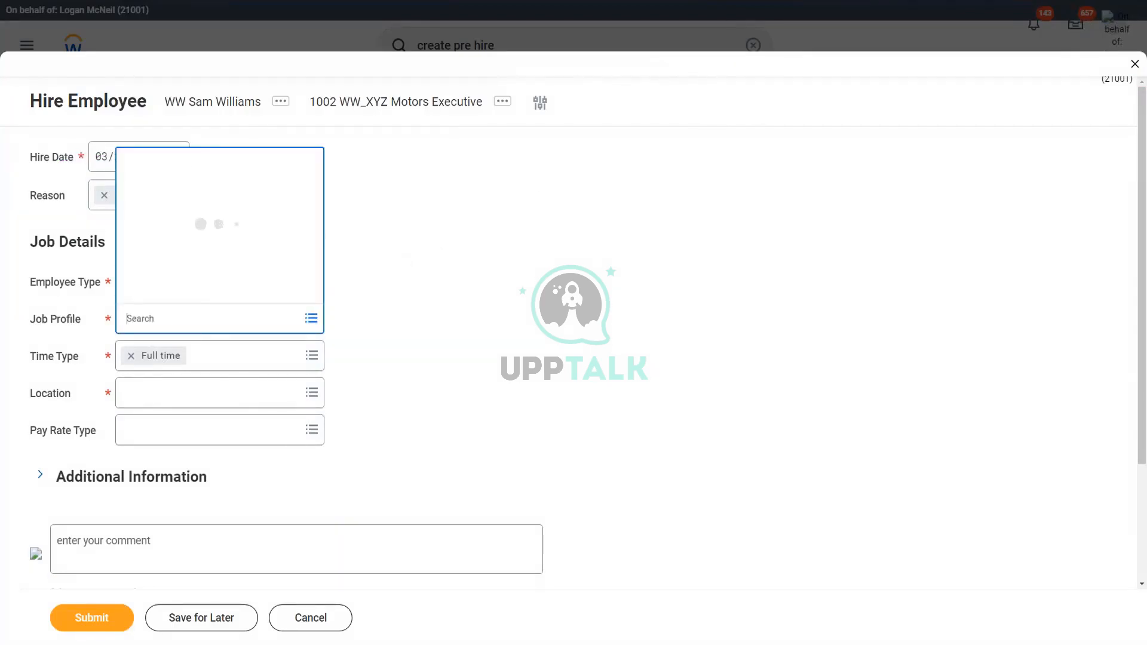
text(evp)
key(Return)
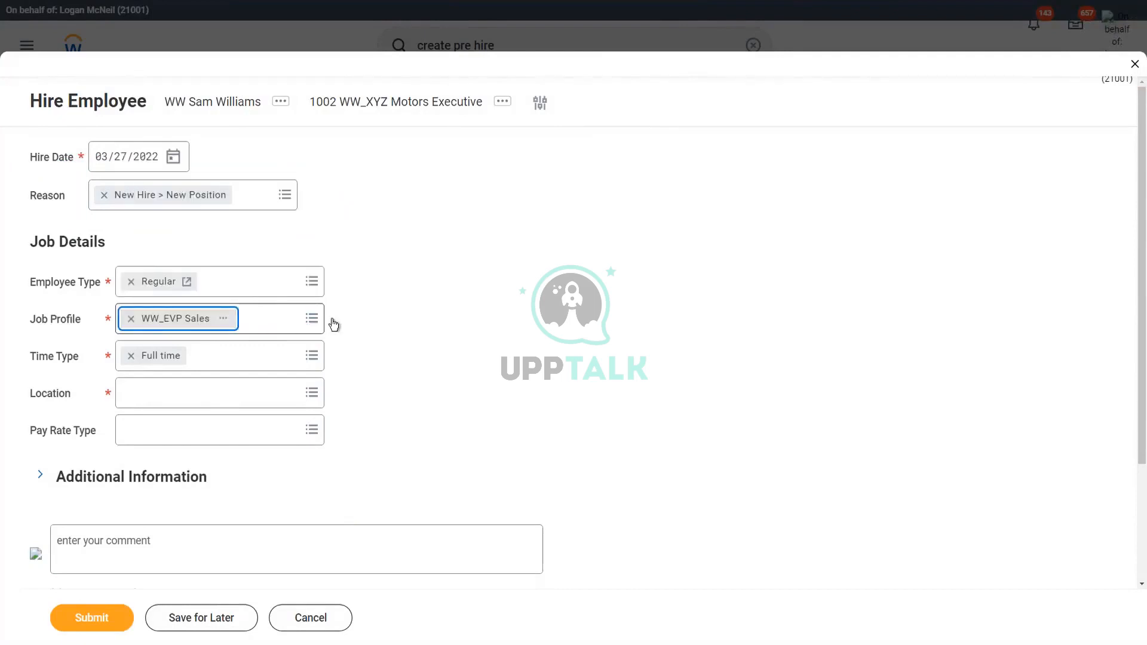
Find the New York locations, compare their details, and choose the one in the Edge Global Location Hierarchy as the job location.
click(185, 399)
text(new york)
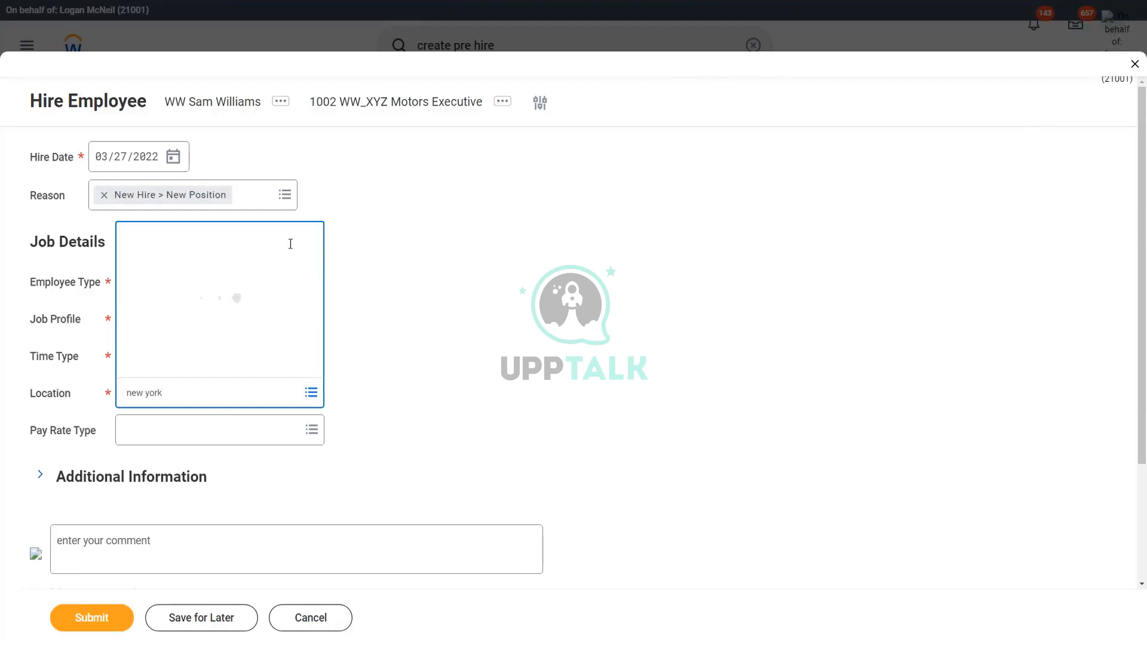
click(295, 82)
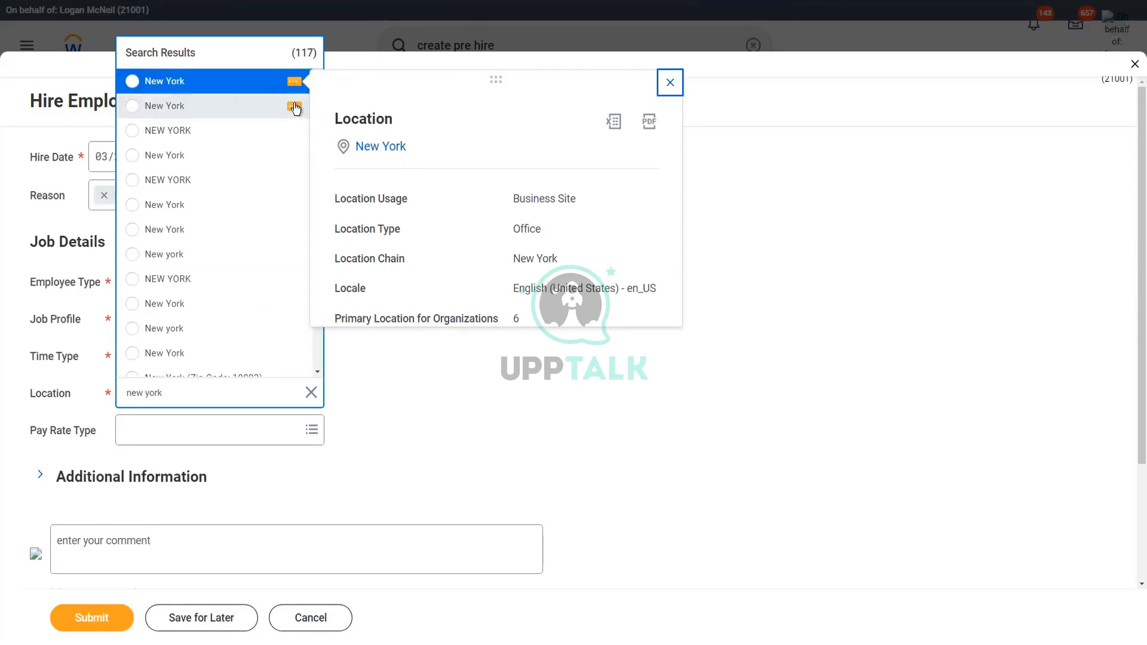
click(294, 106)
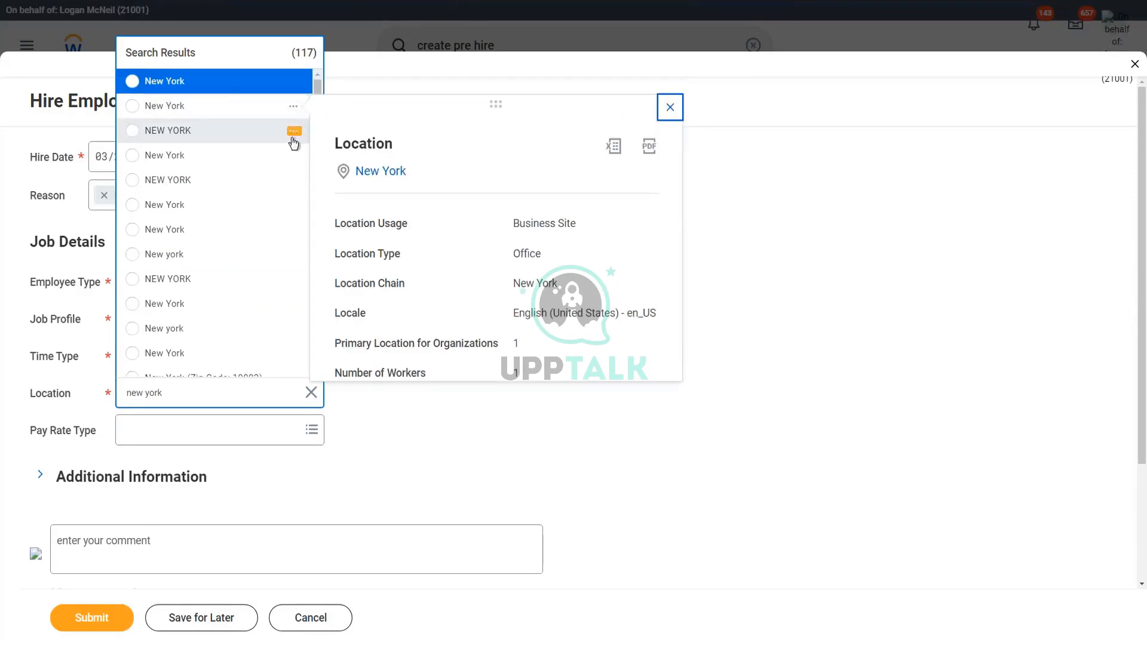
click(292, 159)
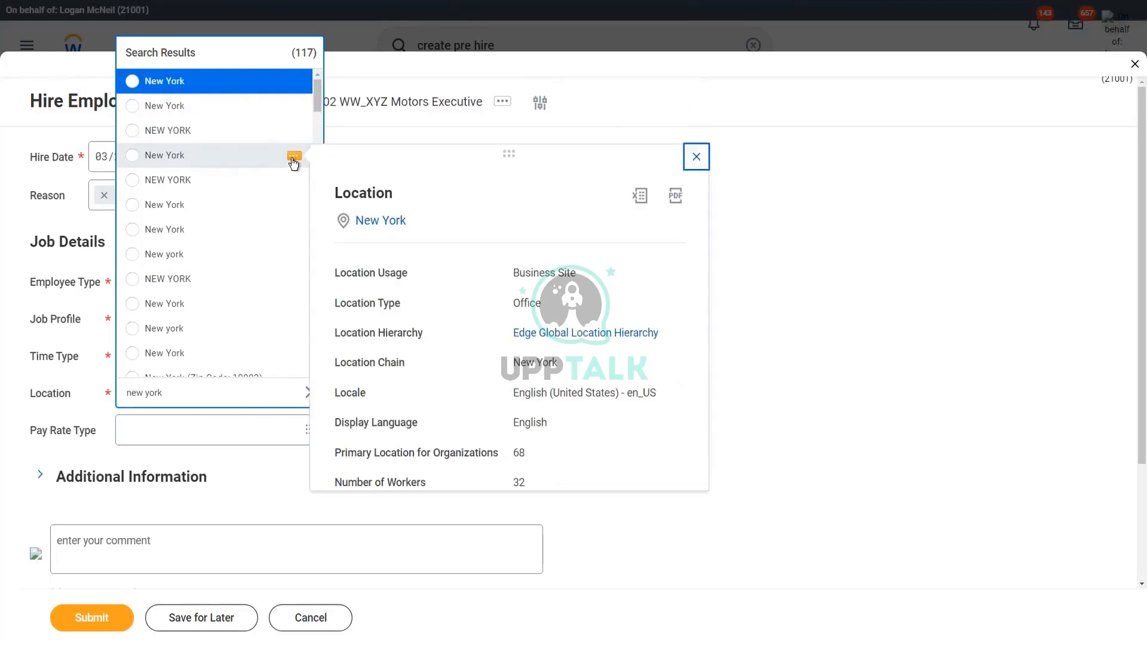
click(132, 155)
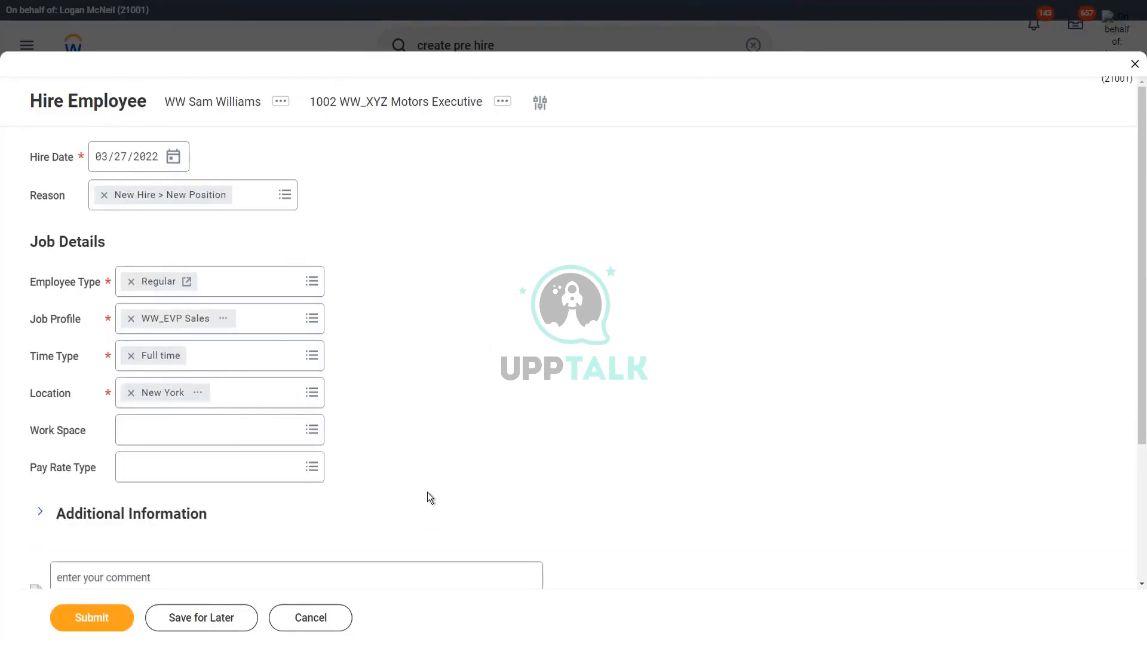
Submit the completed Hire Employee form.
scroll(369, 509, down, 1)
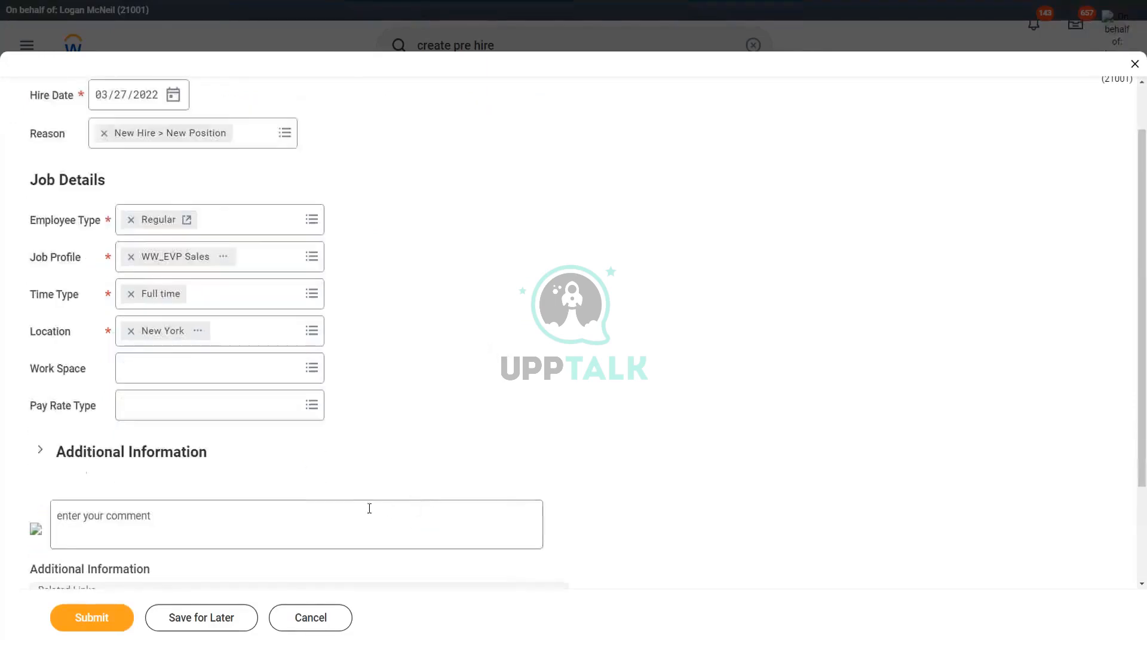
click(99, 624)
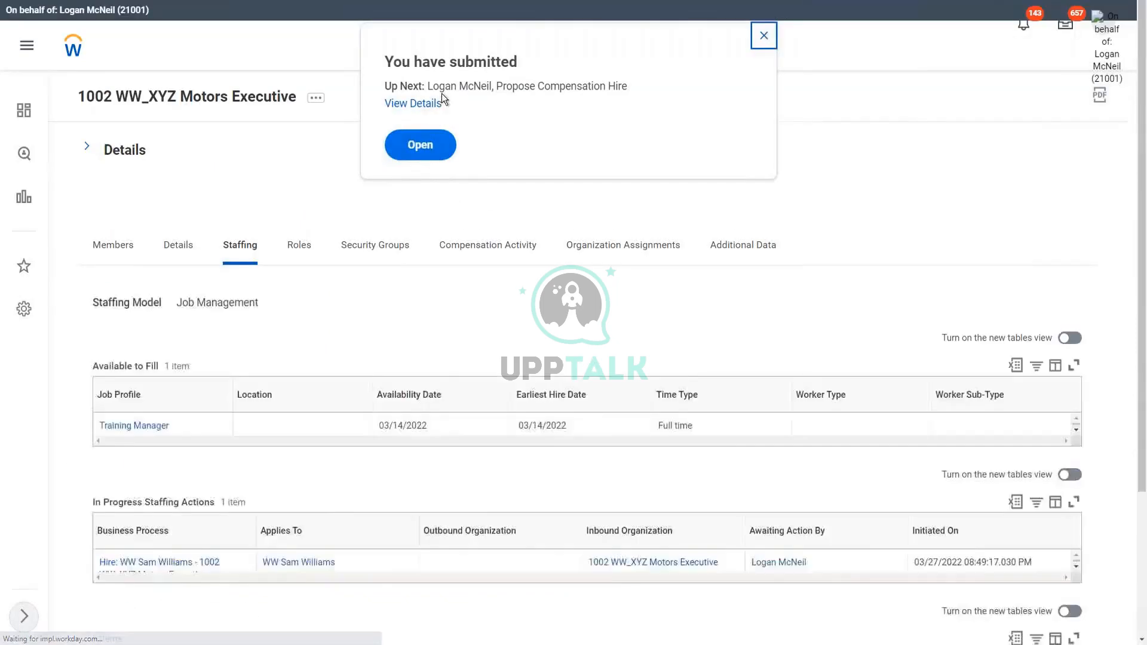
drag(451, 86, 492, 84)
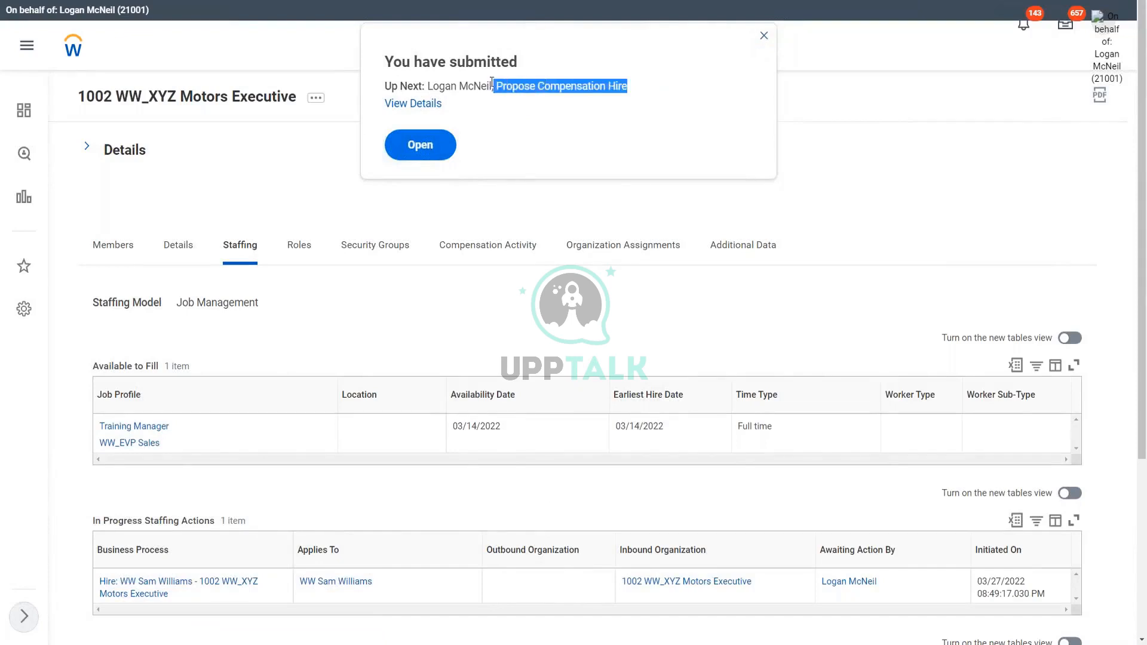
click(533, 89)
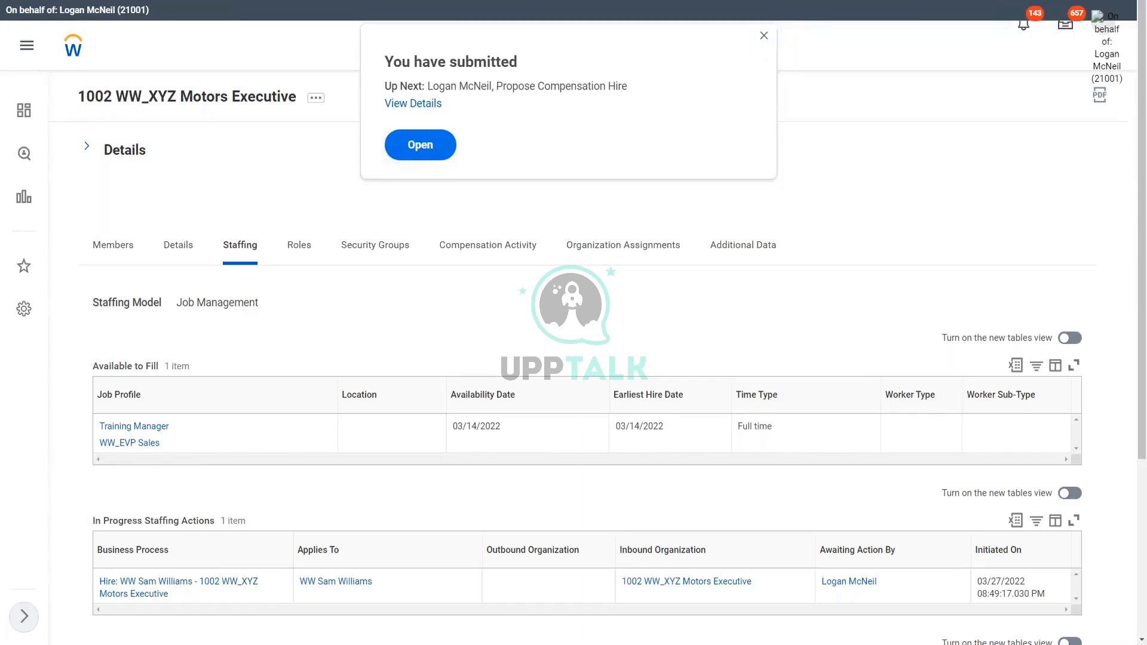
drag(497, 87, 636, 89)
click(578, 103)
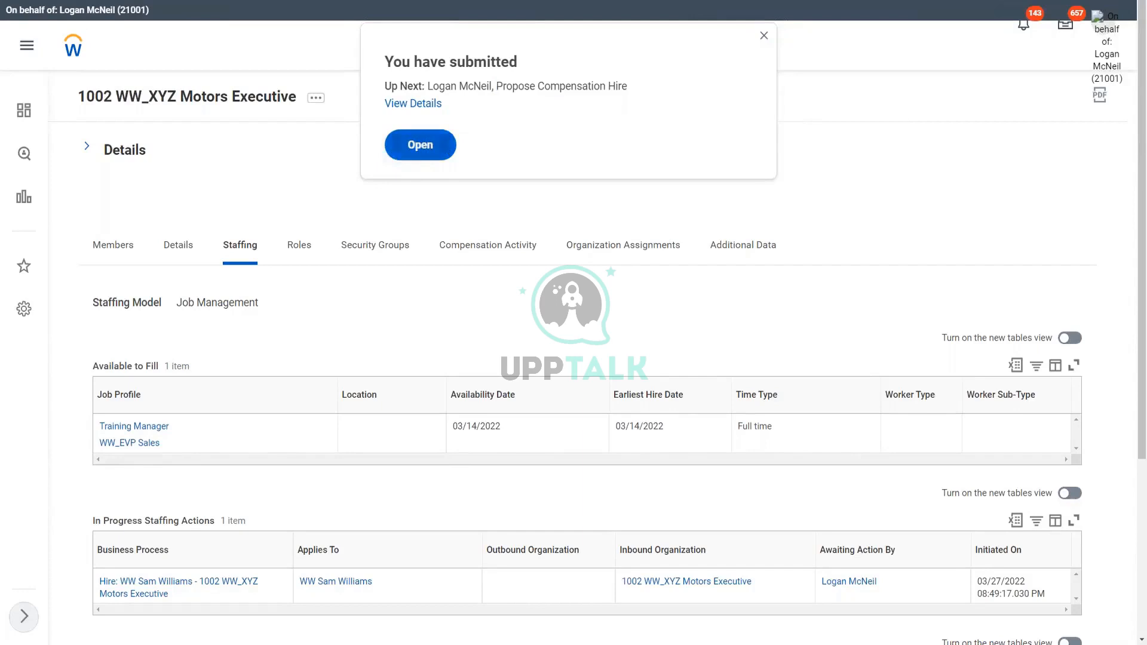
Open the Propose Compensation Hire task and review its effective date, base pay, compensation basis and guidelines sections.
click(444, 145)
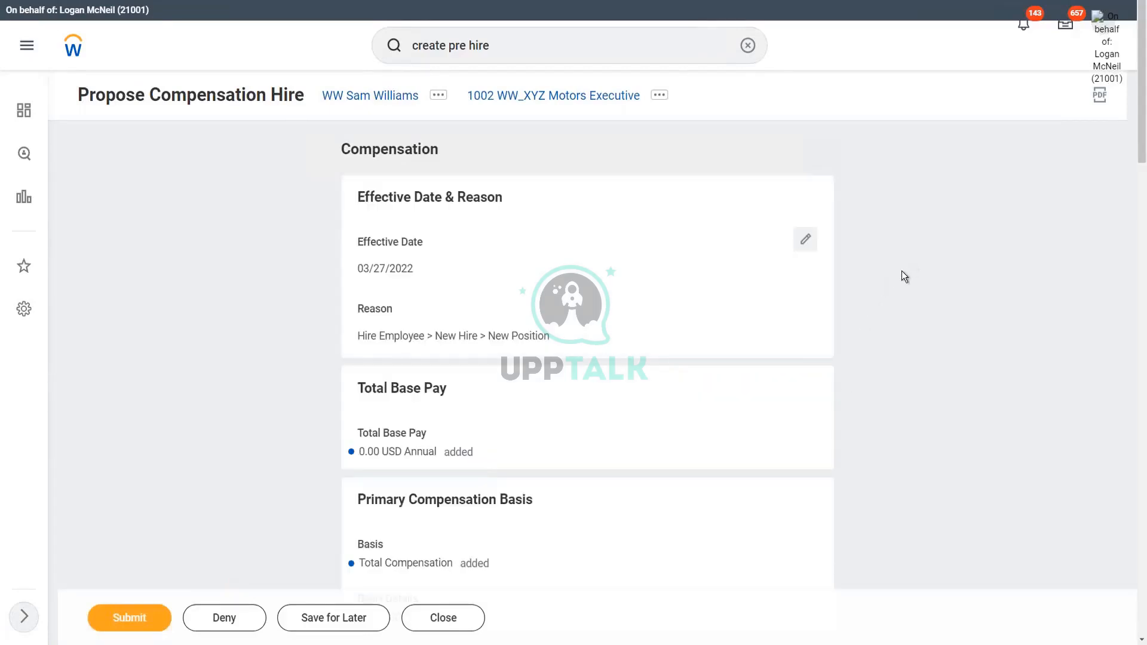
scroll(902, 271, down, 5)
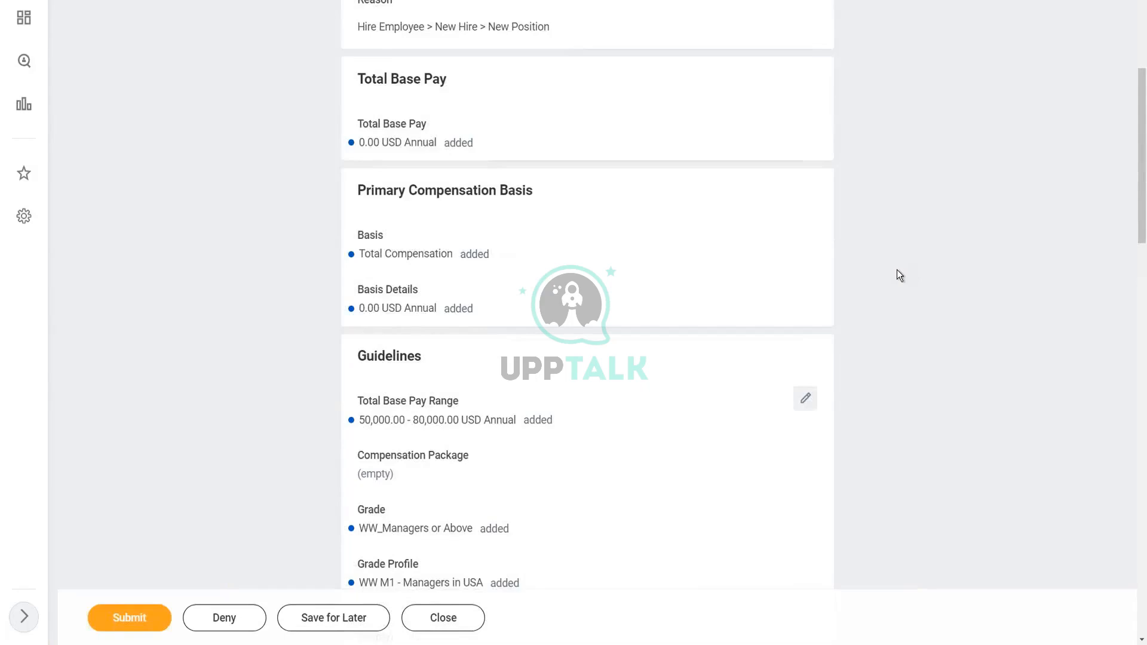
scroll(897, 271, down, 5)
scroll(897, 270, up, 8)
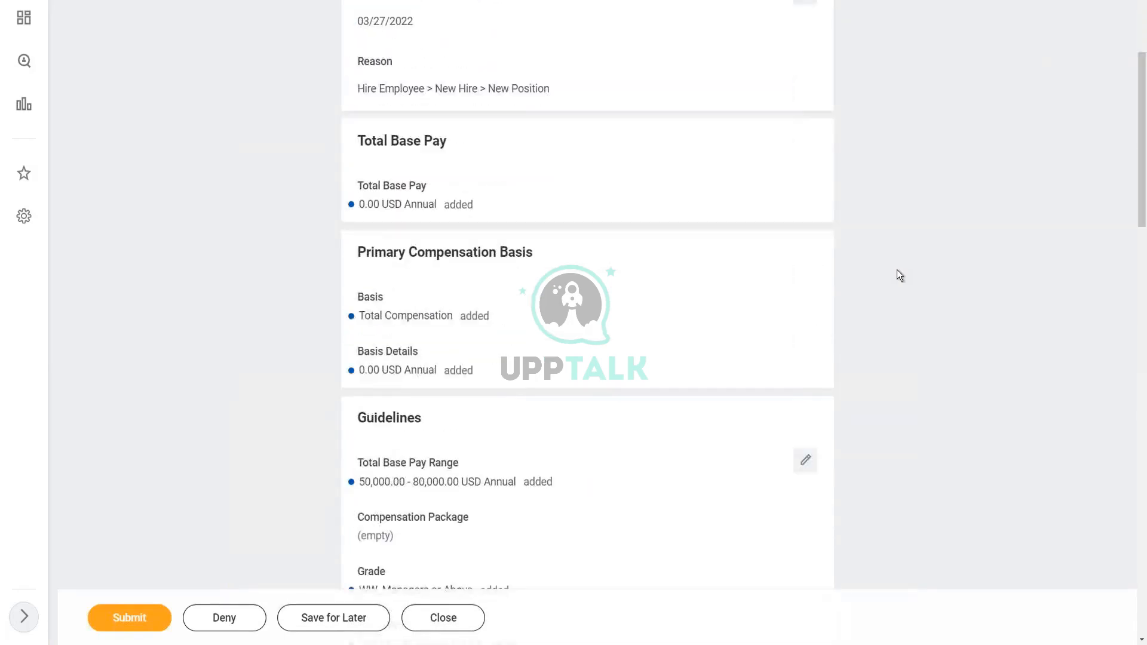
scroll(898, 270, up, 1)
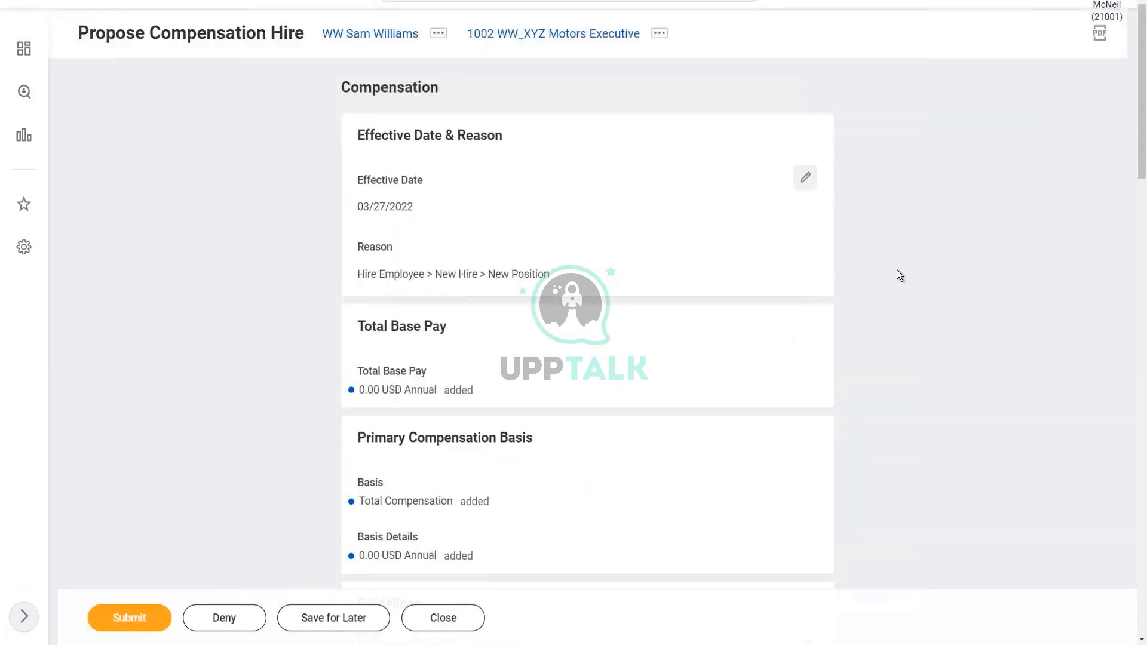
scroll(899, 275, down, 1)
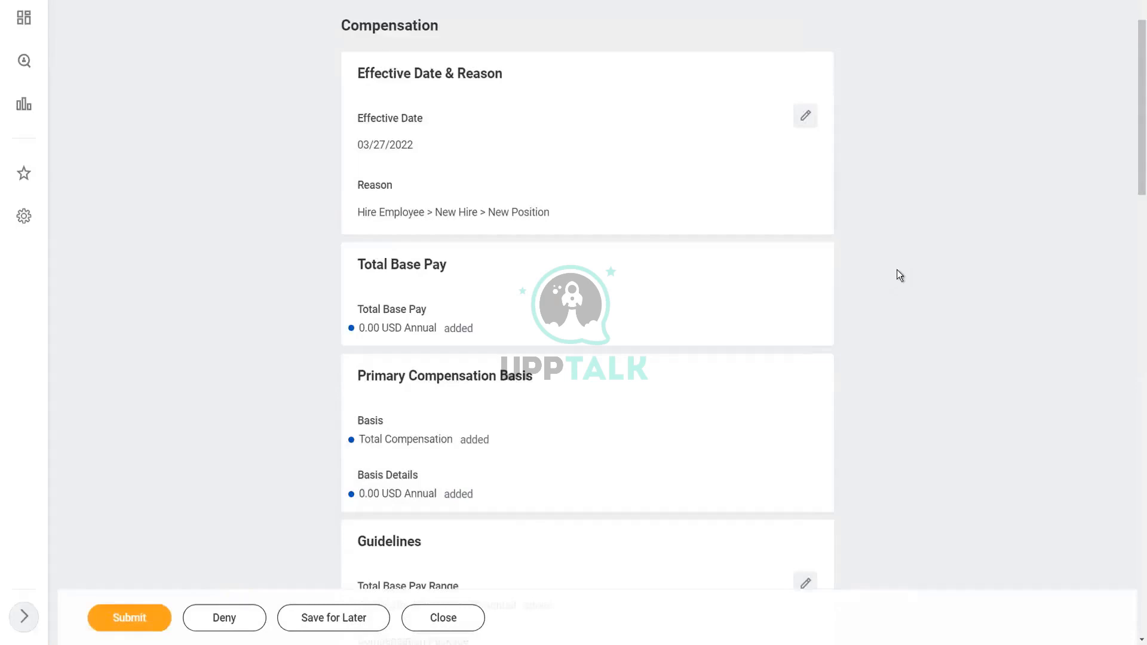
scroll(898, 271, down, 3)
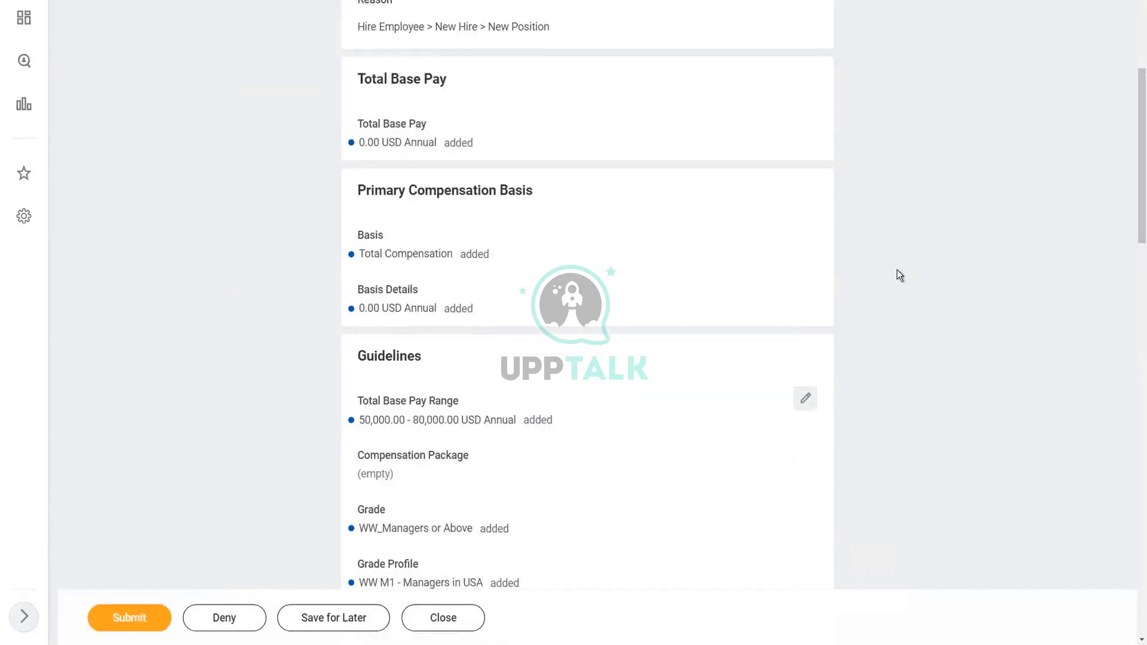
scroll(897, 270, down, 4)
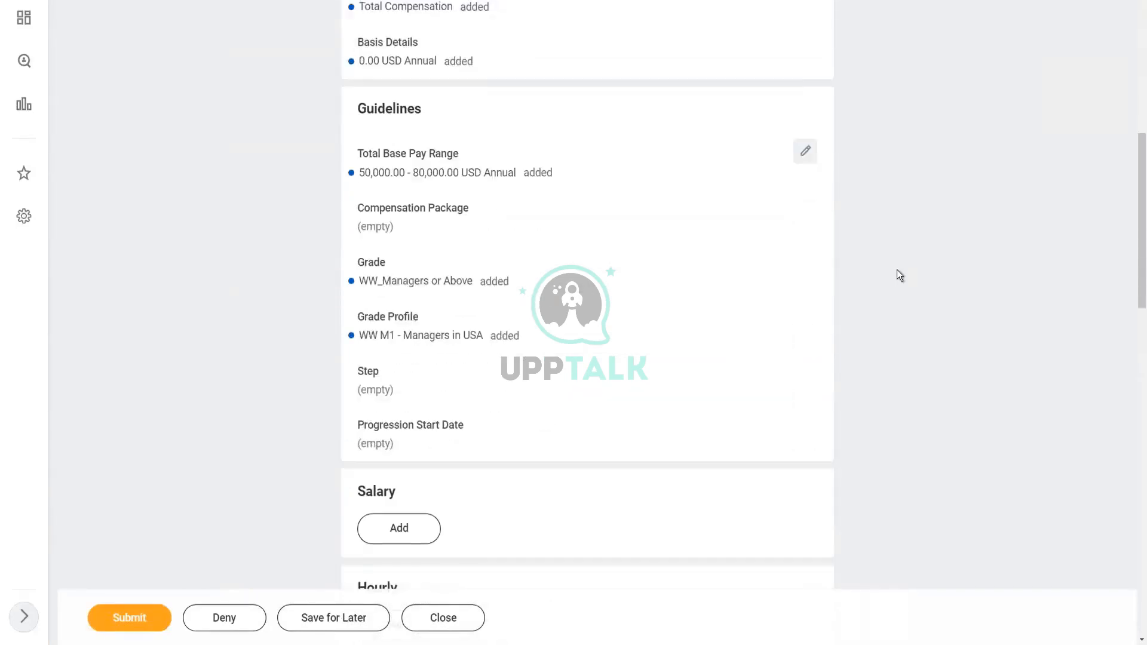
scroll(898, 270, down, 1)
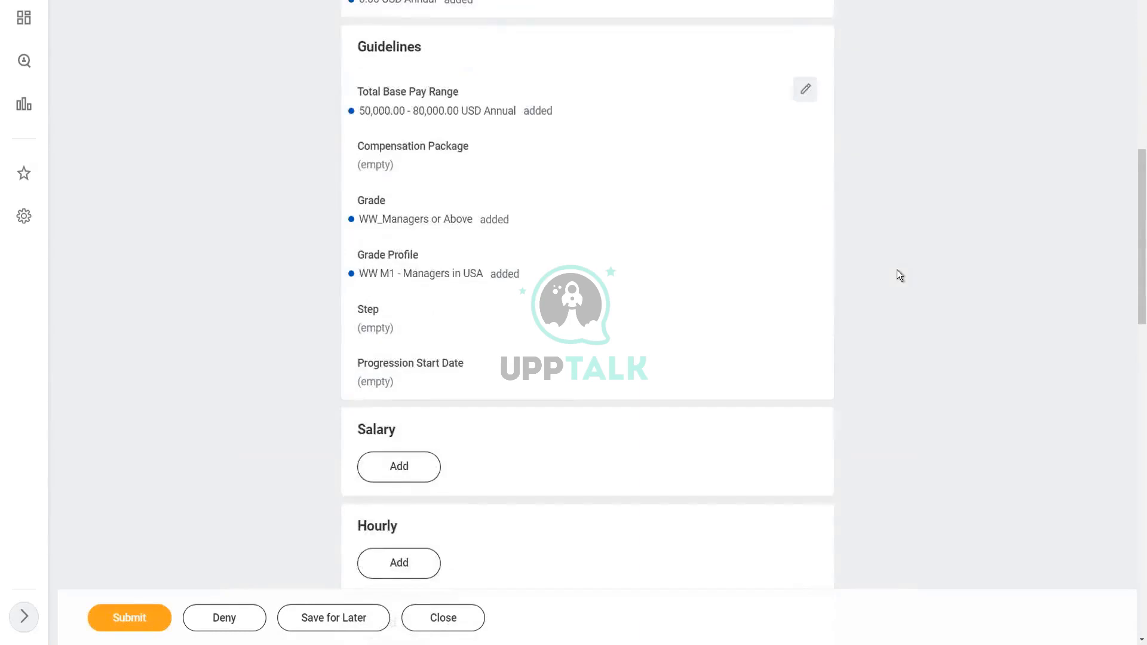
Open the Guidelines section for editing and list the available compensation packages by compensation rule.
click(808, 90)
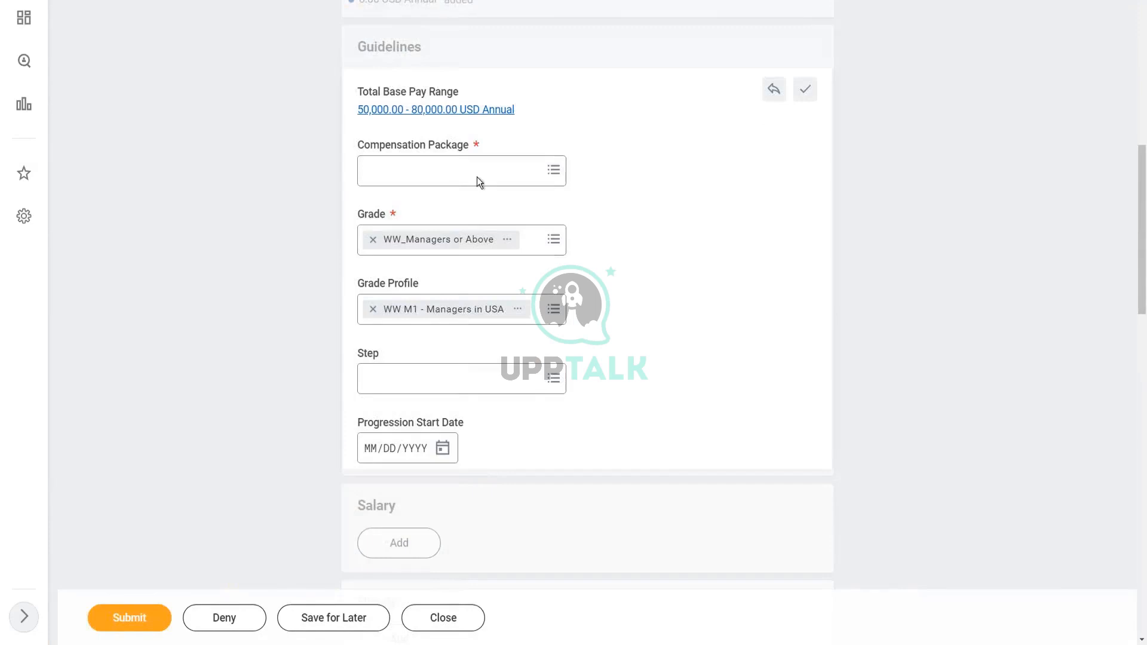
click(556, 171)
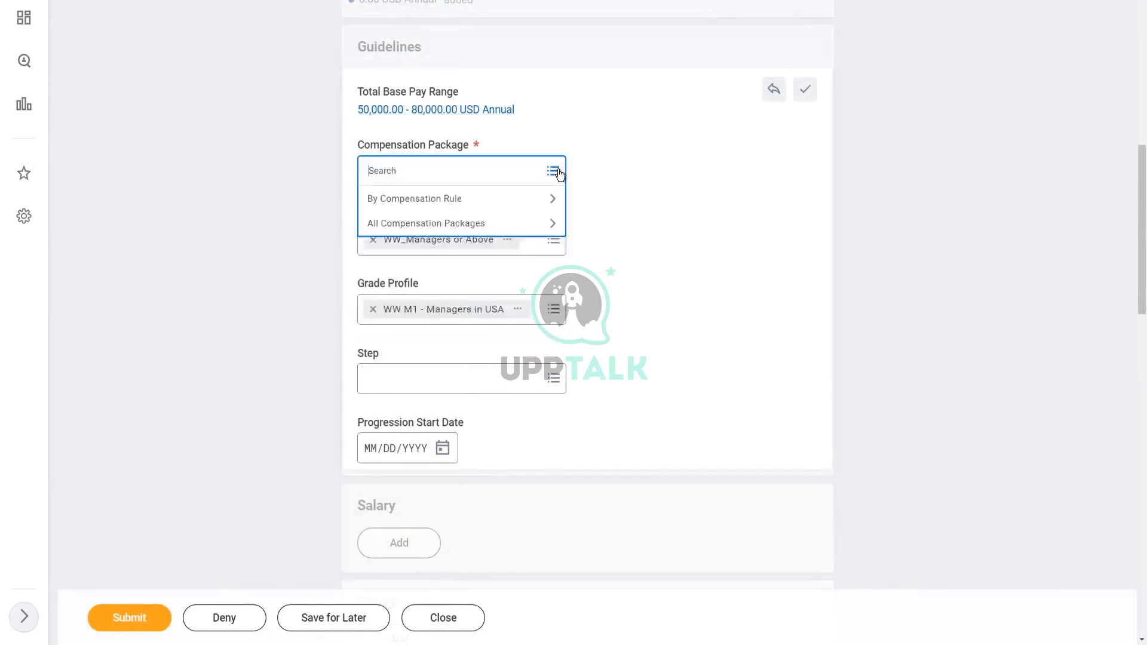
click(451, 199)
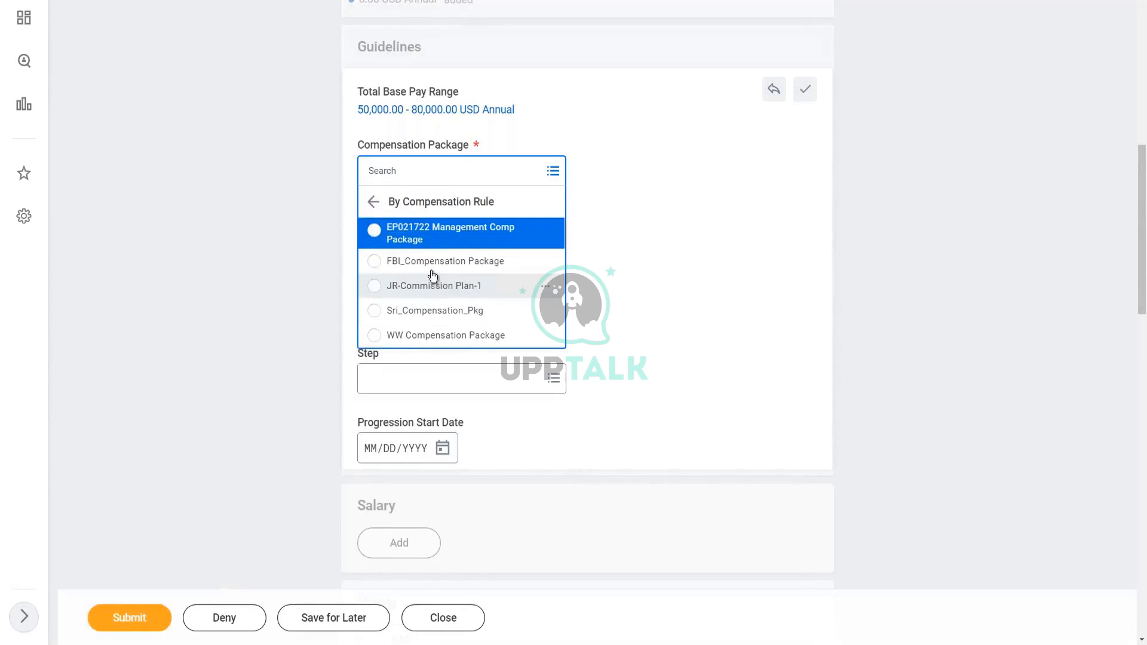
right_click(462, 240)
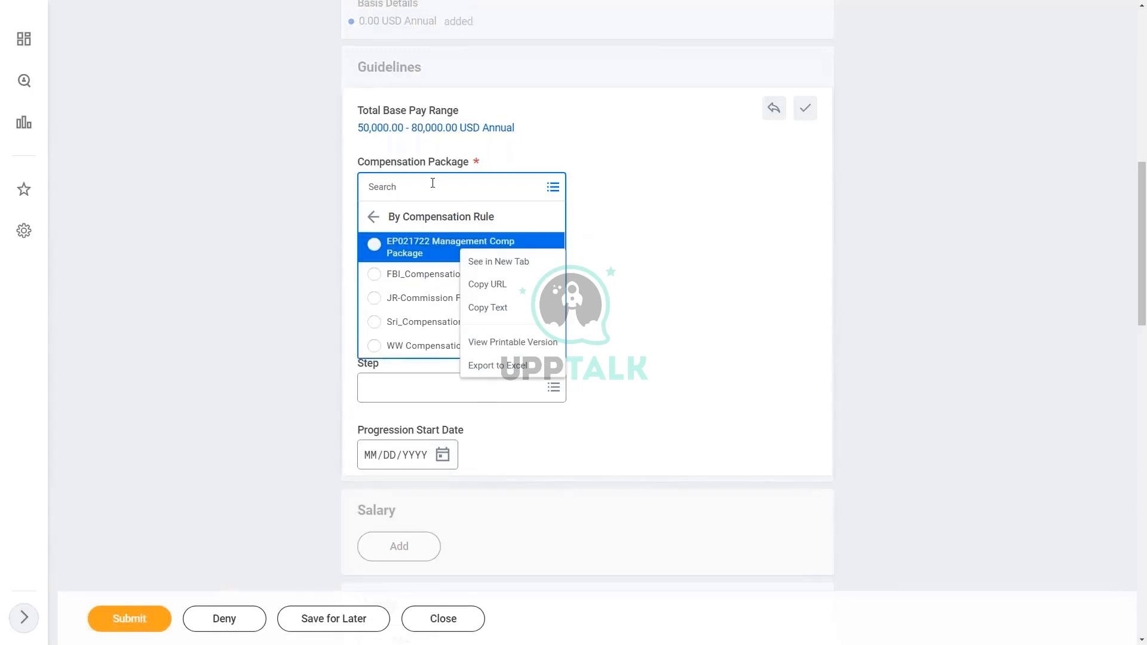
click(456, 190)
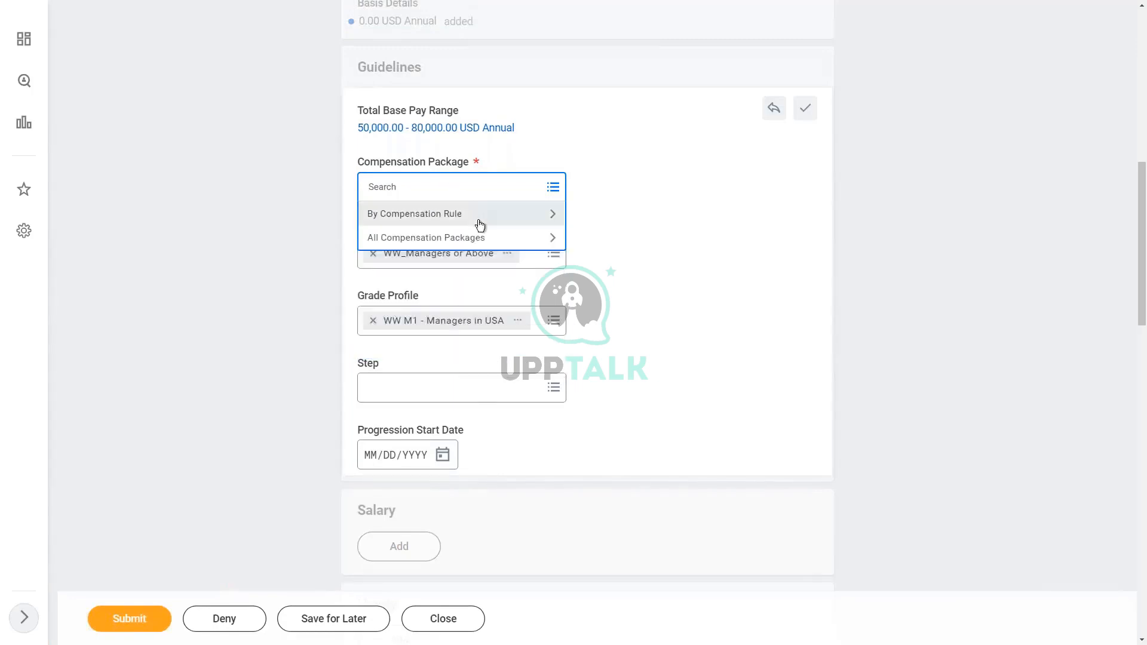
click(480, 224)
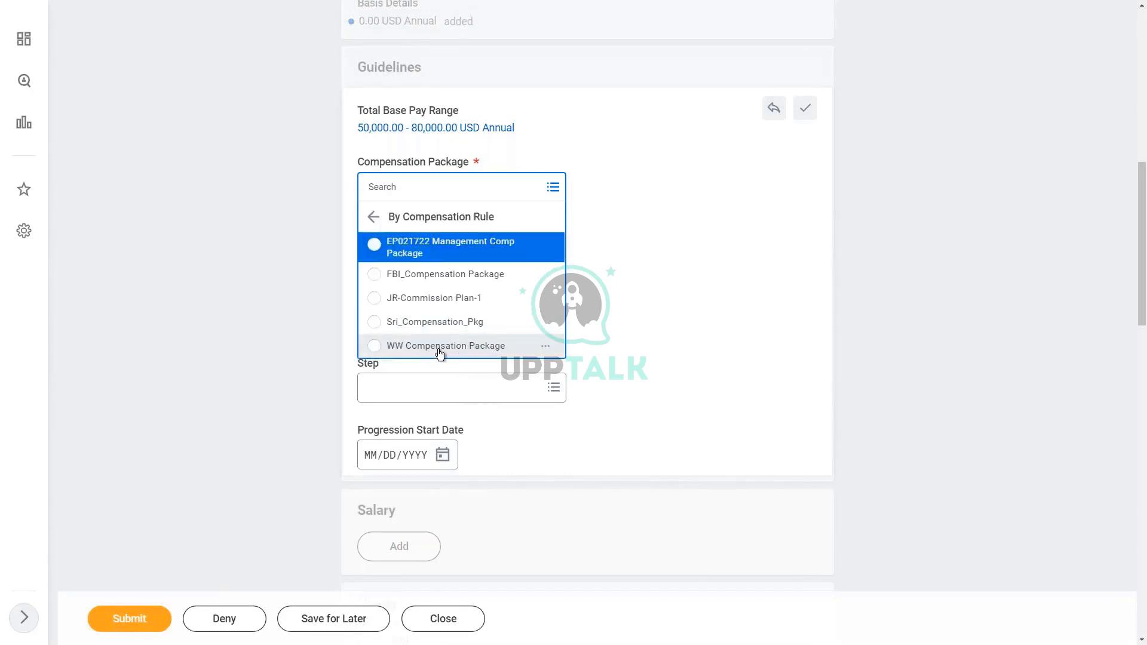
View the EP021722 Management Comp Package in a new tab and inspect its eligibility rule.
right_click(441, 250)
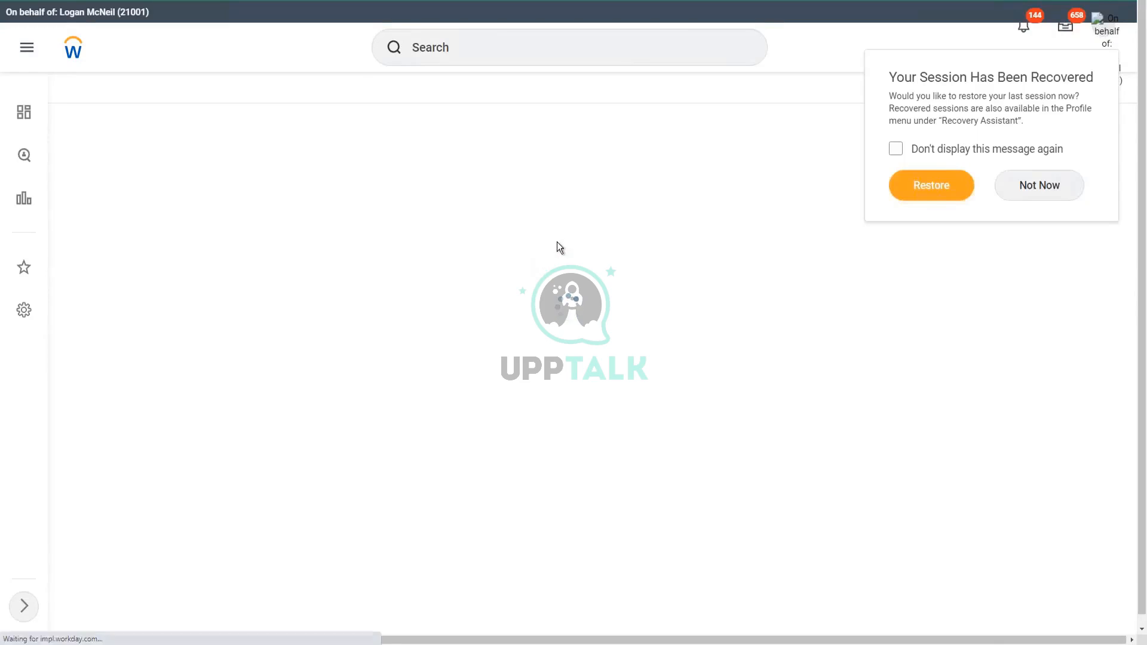
scroll(490, 371, down, 3)
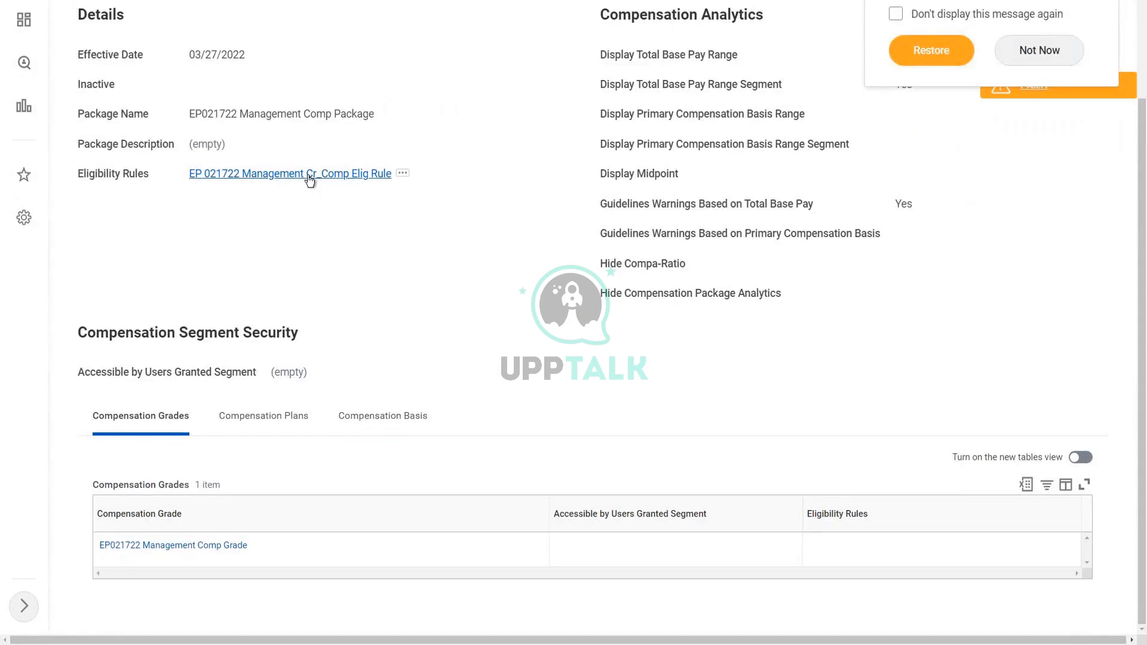
click(322, 179)
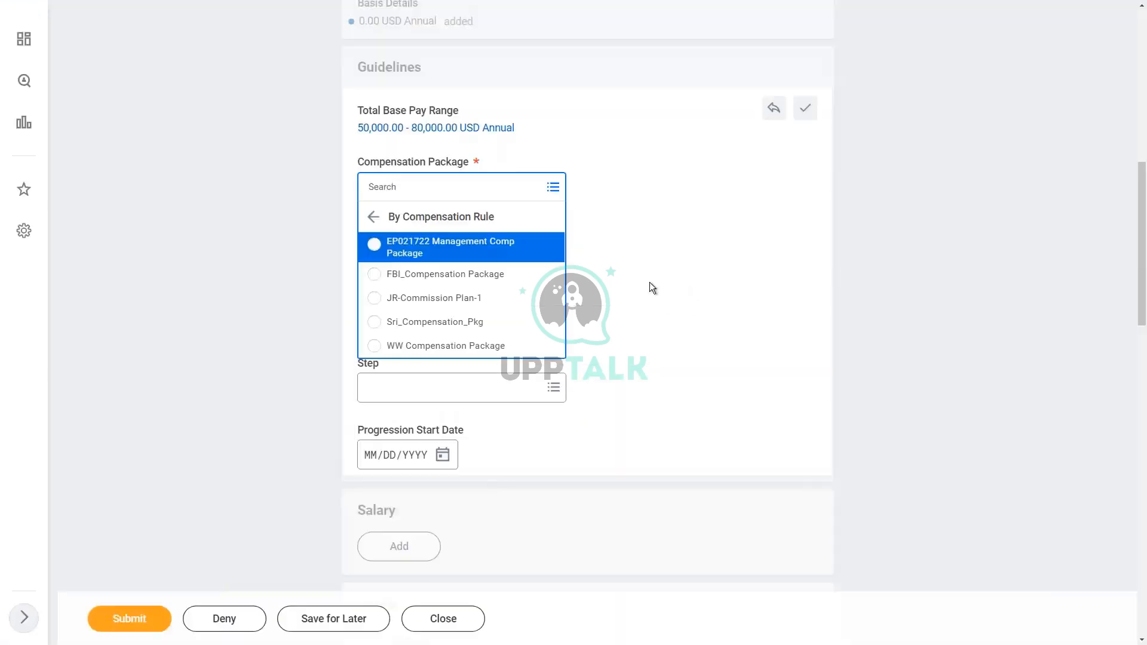
Set the compensation package to WW Compensation Package and save the guidelines.
scroll(648, 287, down, 10)
scroll(604, 213, up, 15)
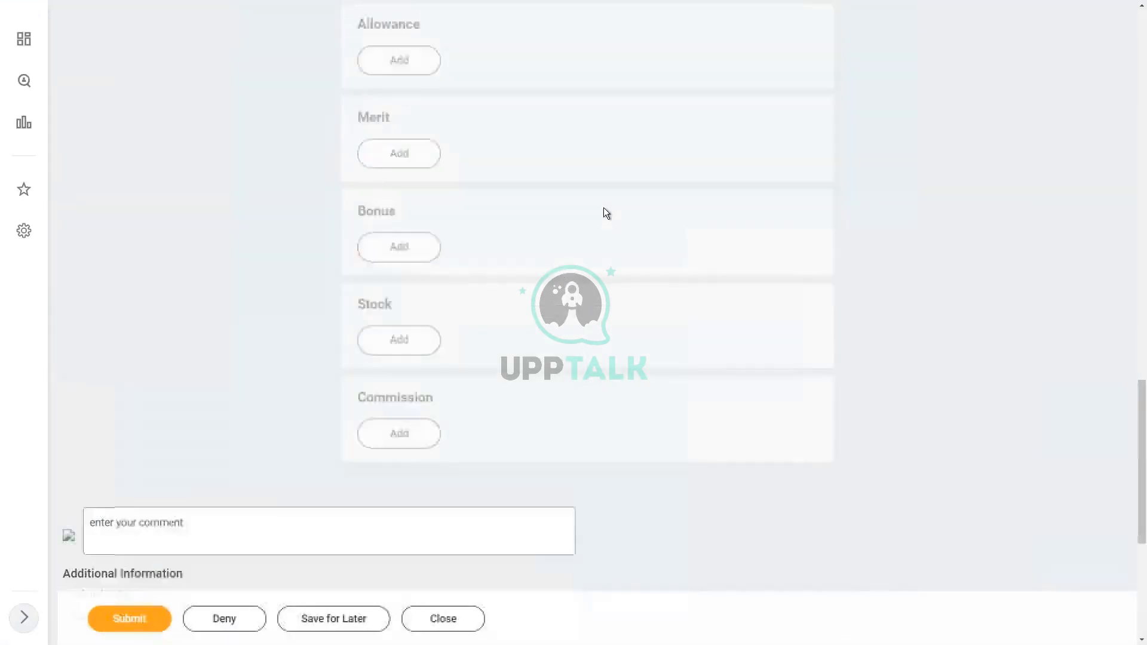
scroll(598, 231, up, 3)
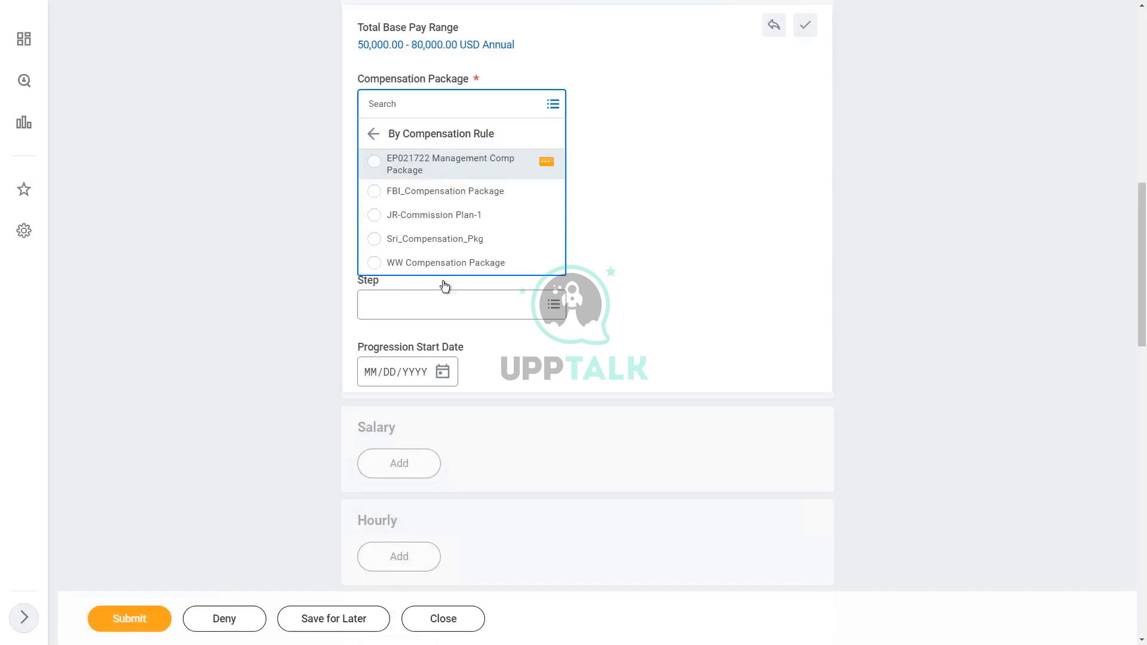
click(450, 263)
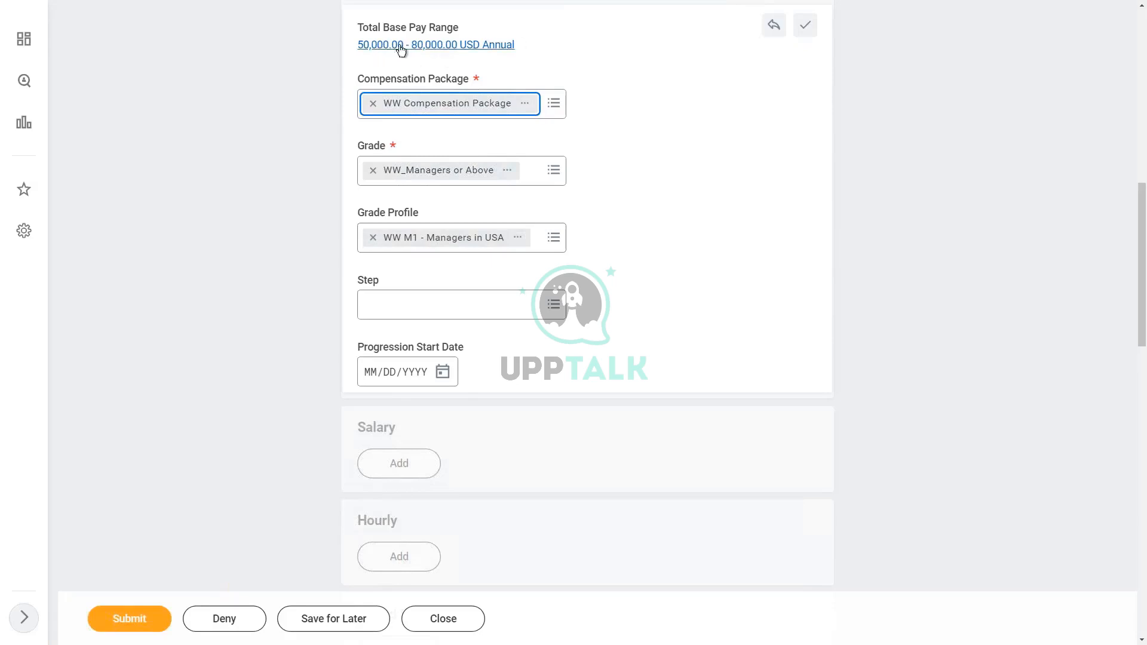
click(806, 27)
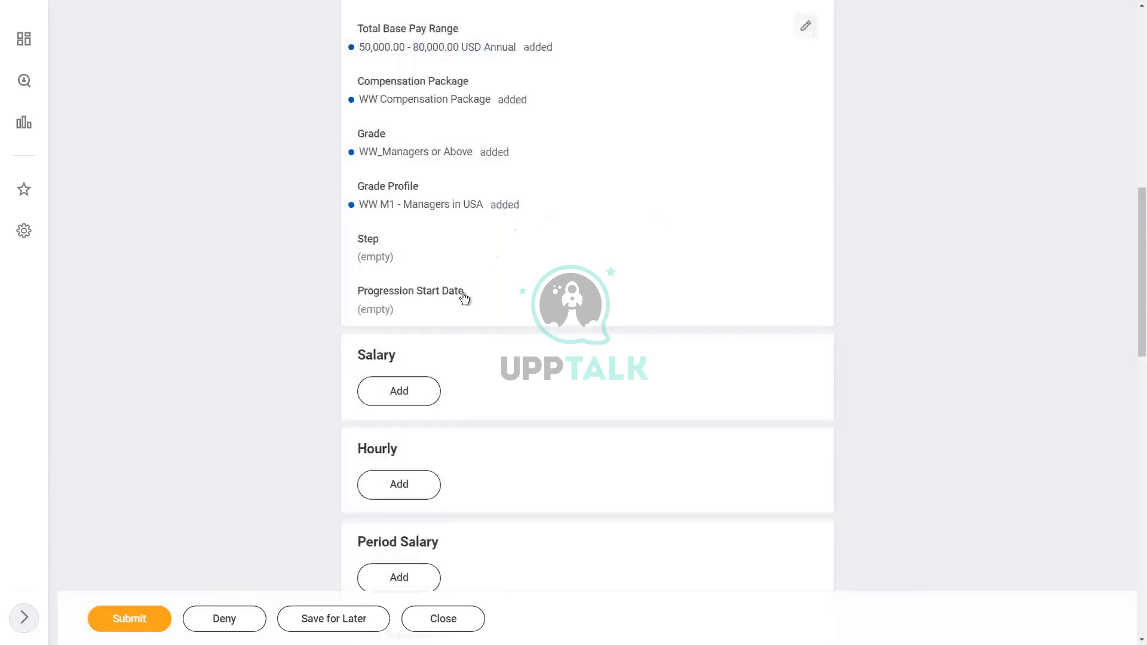
Add a salary entry and choose WW Salary Plan from the plans by compensation package and rule.
click(401, 392)
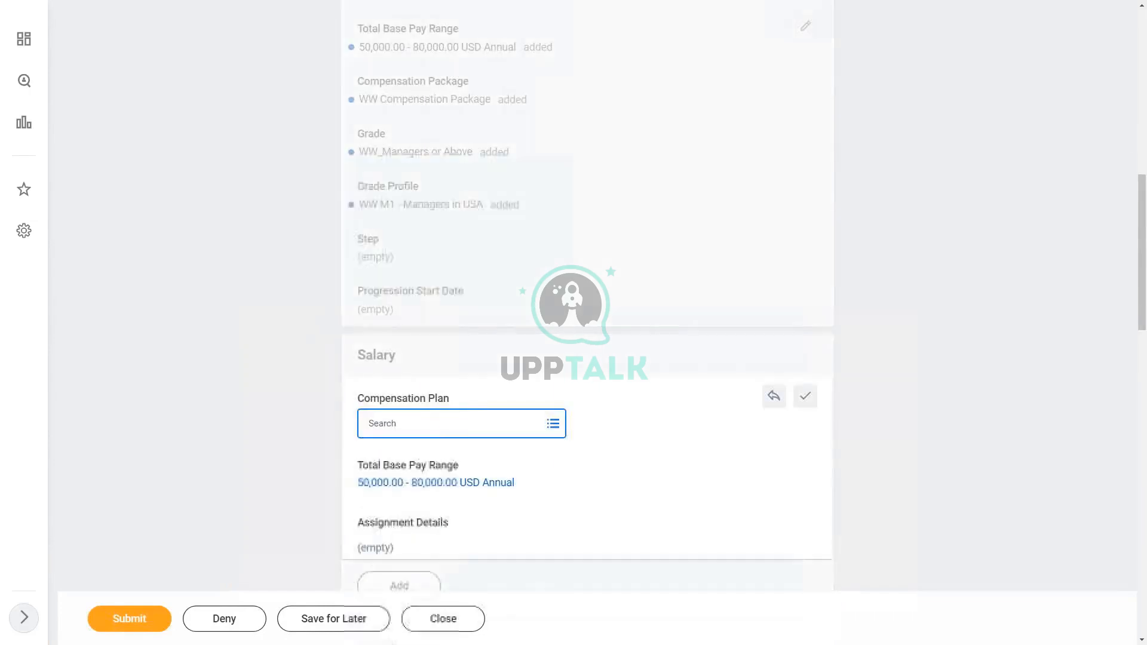
scroll(664, 343, down, 2)
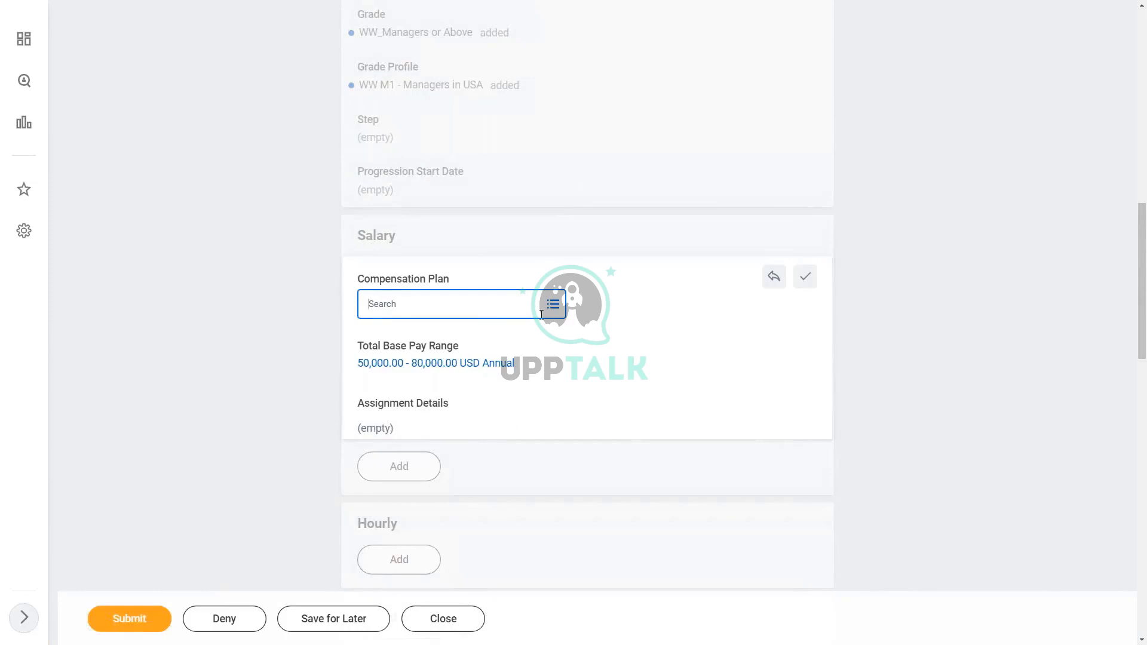
click(554, 306)
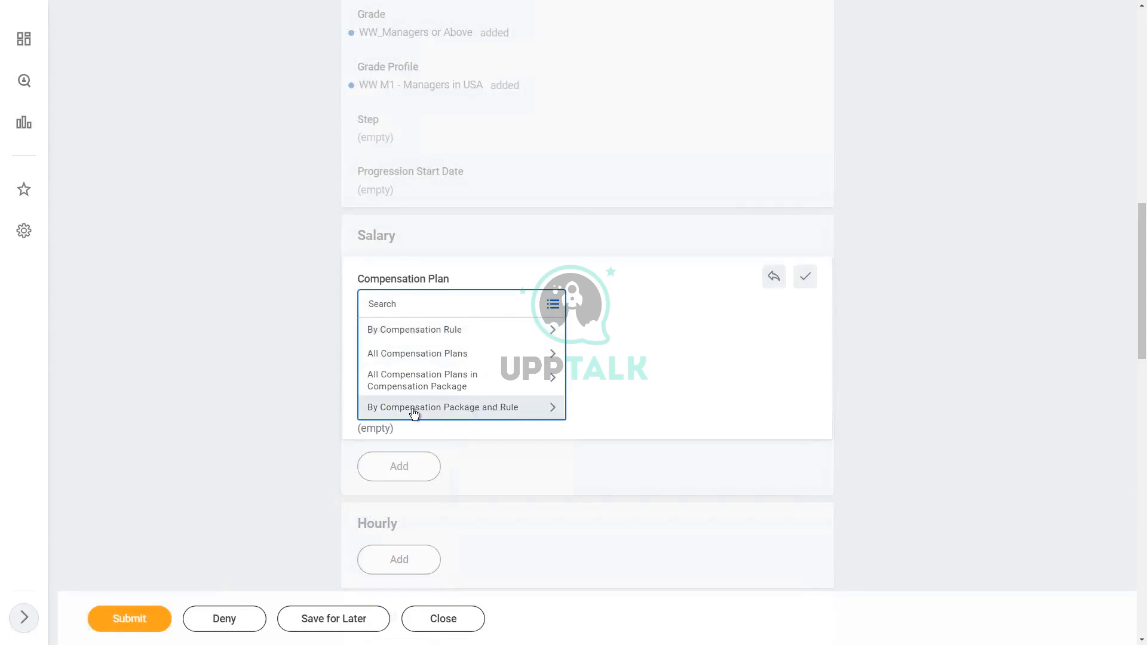
click(494, 412)
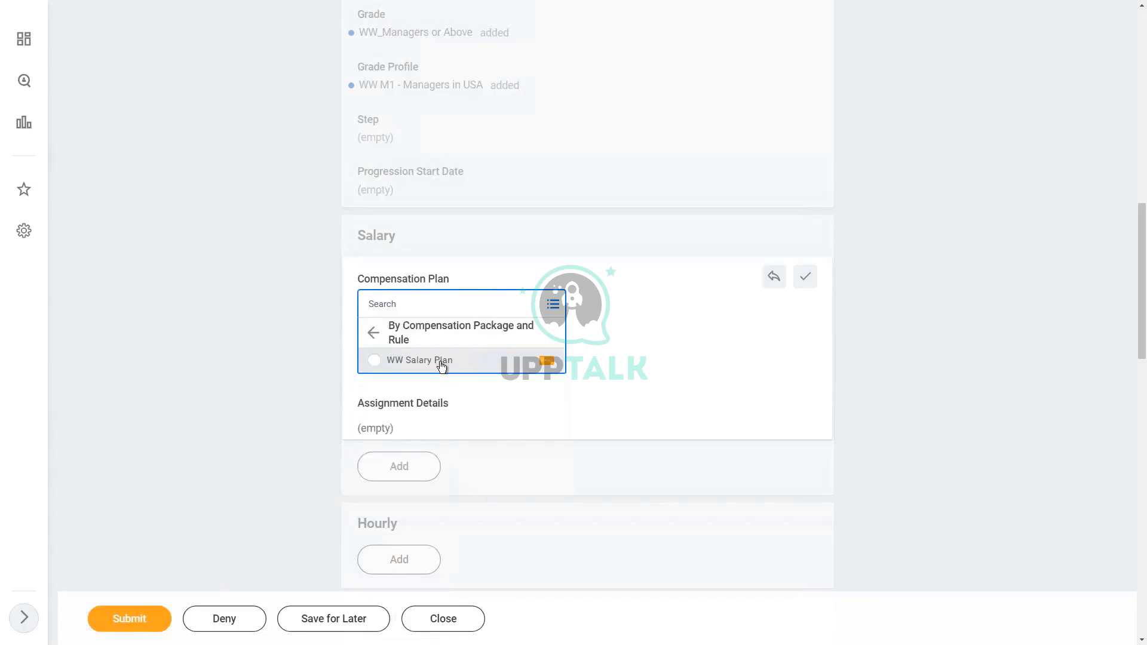
click(471, 366)
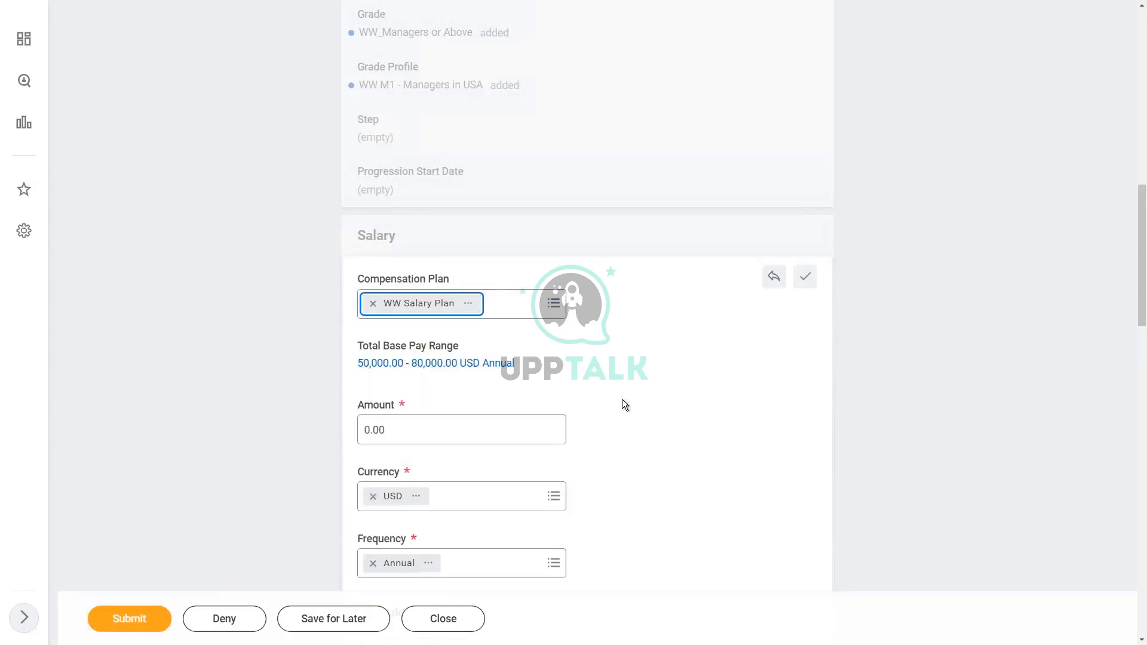
Set the salary amount to 85000 and save the salary entry.
scroll(619, 375, down, 1)
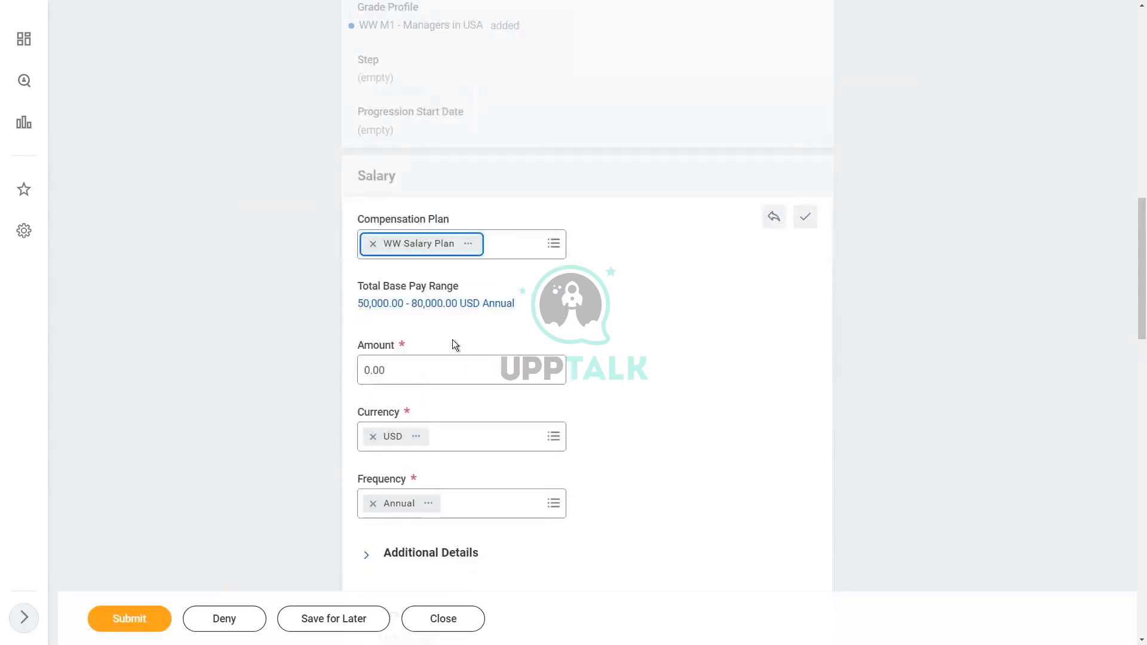
click(398, 370)
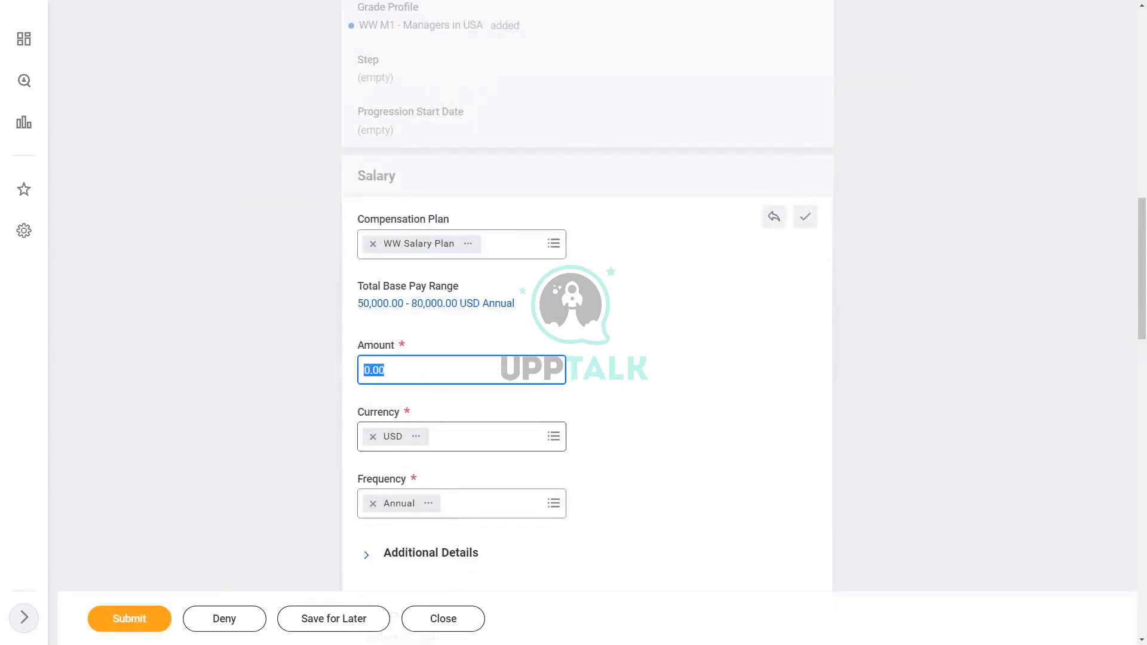
text(85000)
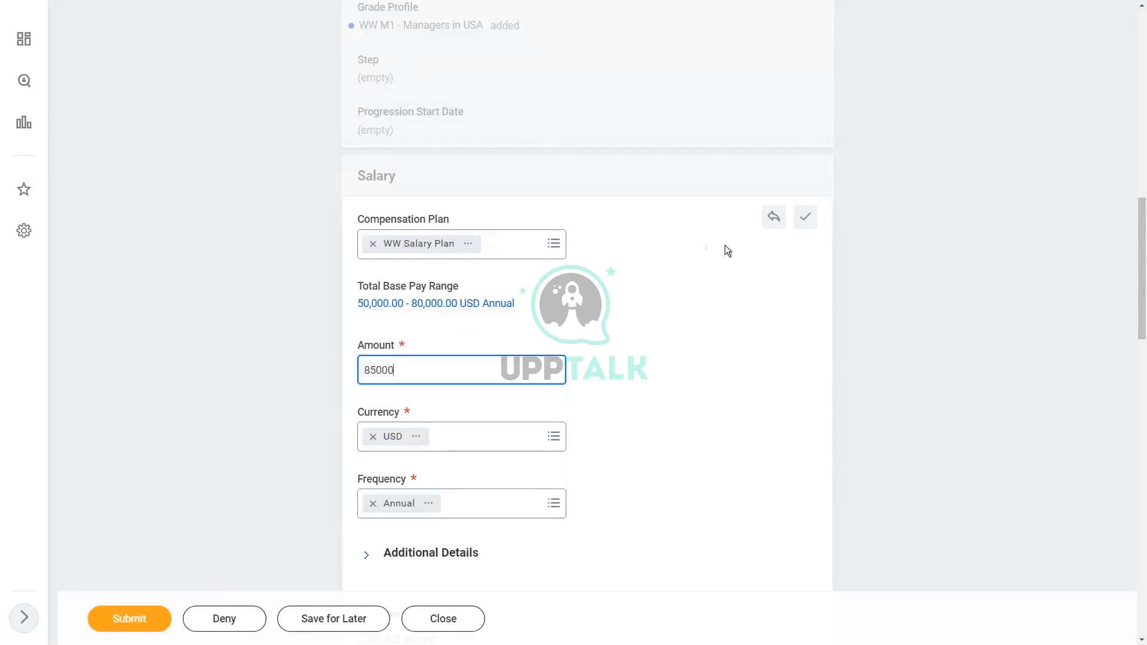
click(806, 226)
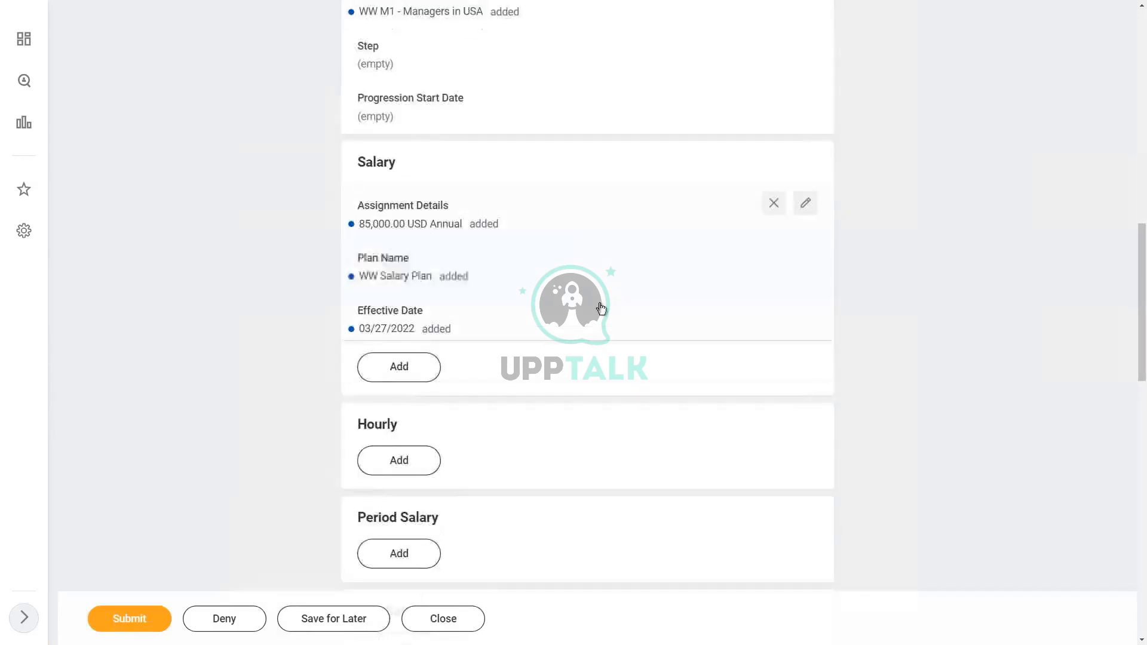
Add an allowance using the WW Car Allowance plan from the plans by compensation package and rule, and save the entry.
scroll(504, 376, down, 1)
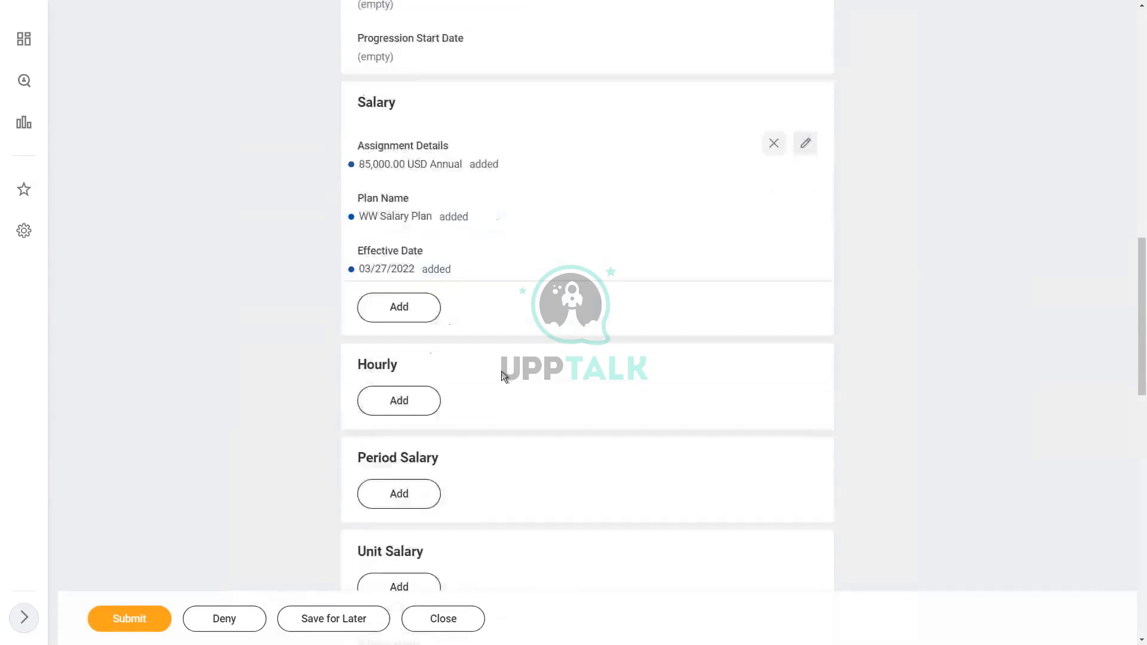
scroll(502, 375, down, 3)
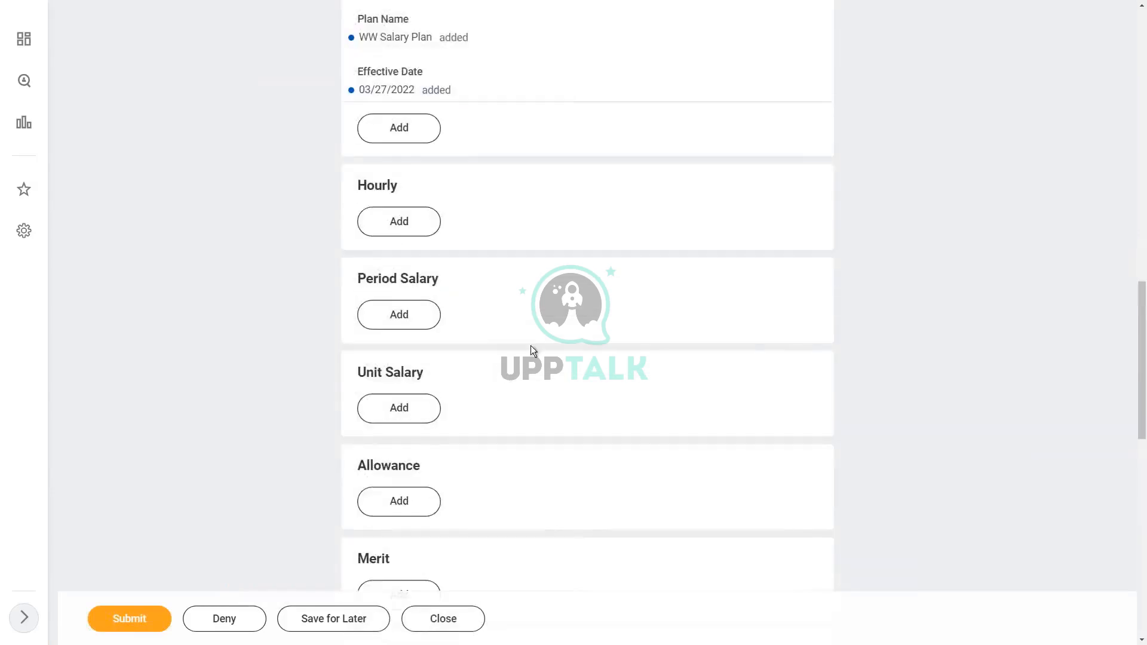
click(400, 502)
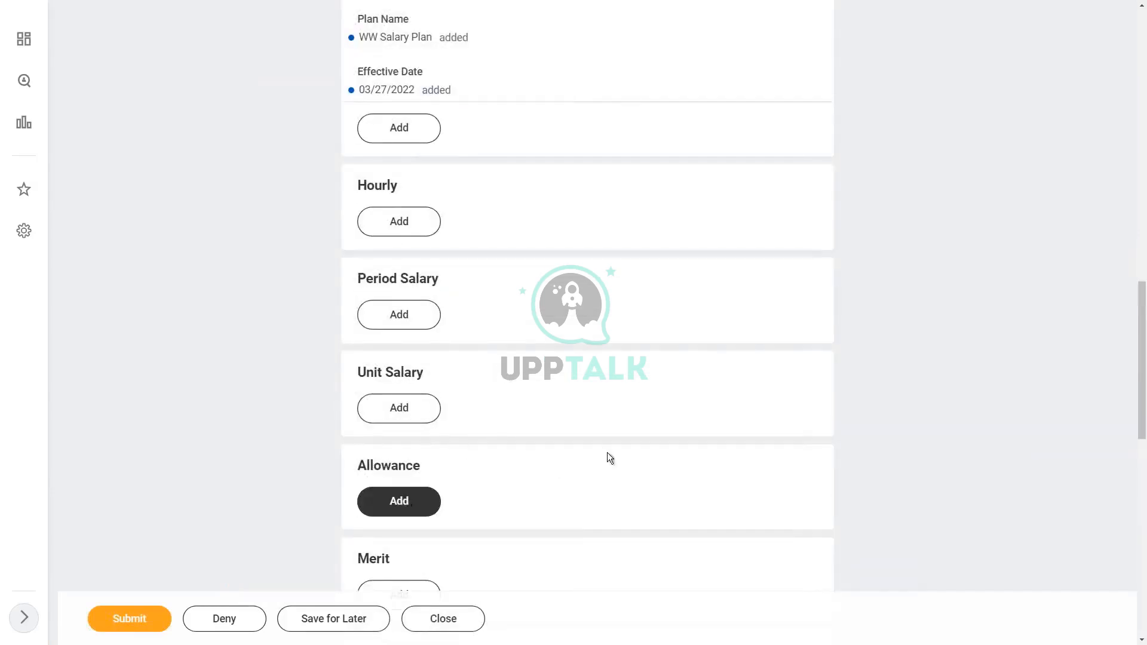
scroll(546, 450, down, 2)
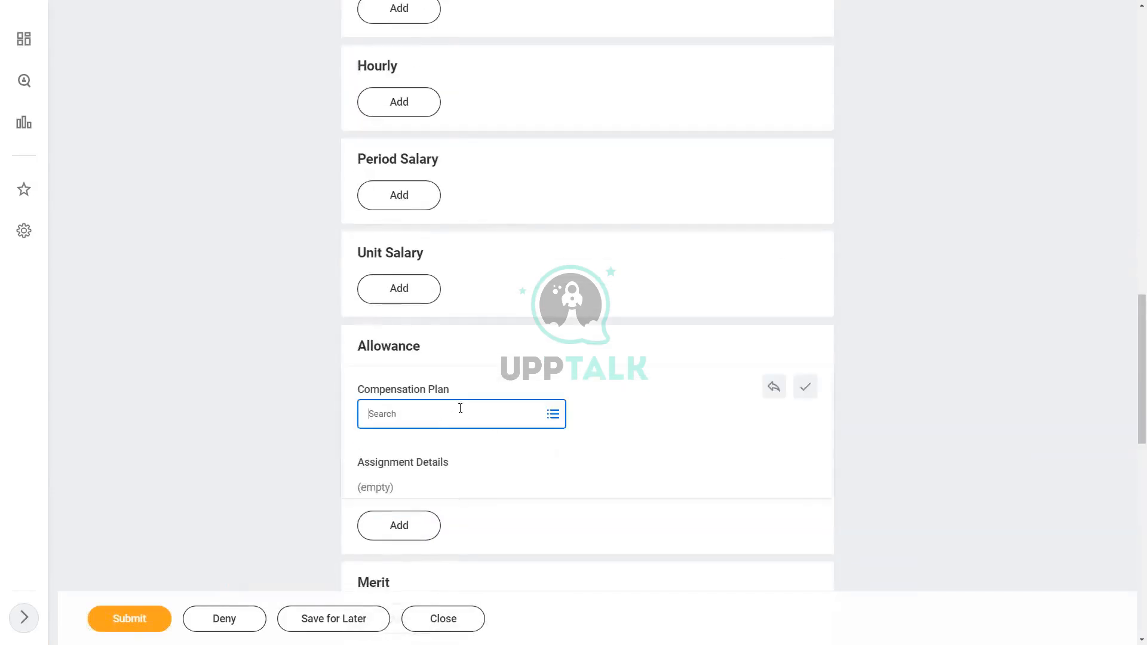
click(448, 415)
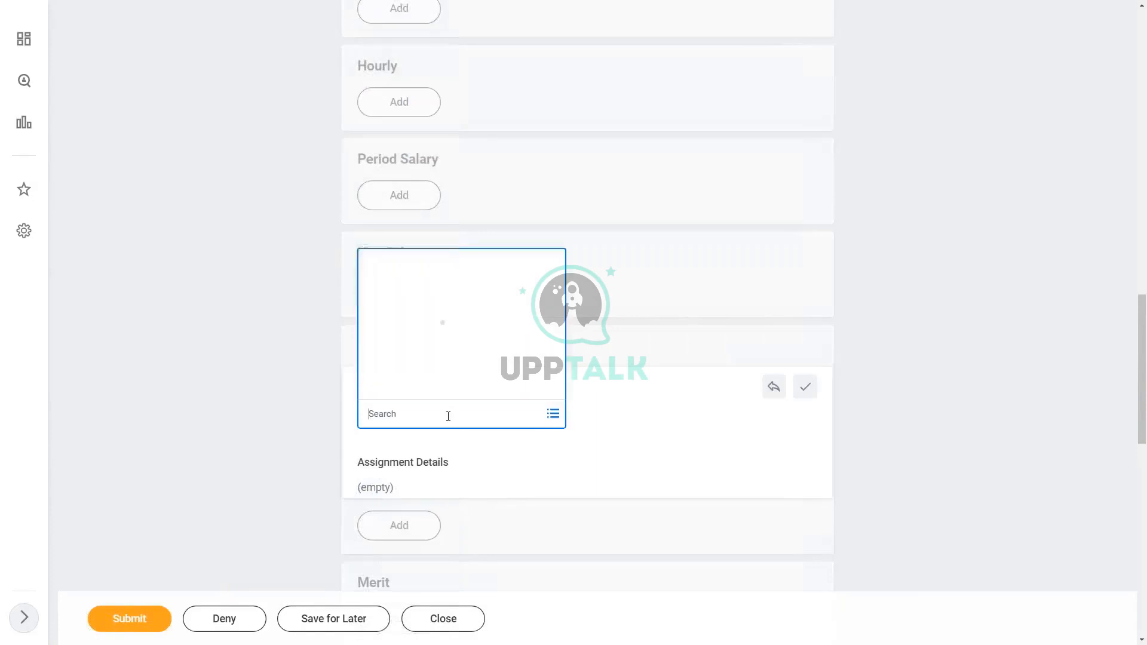
click(440, 389)
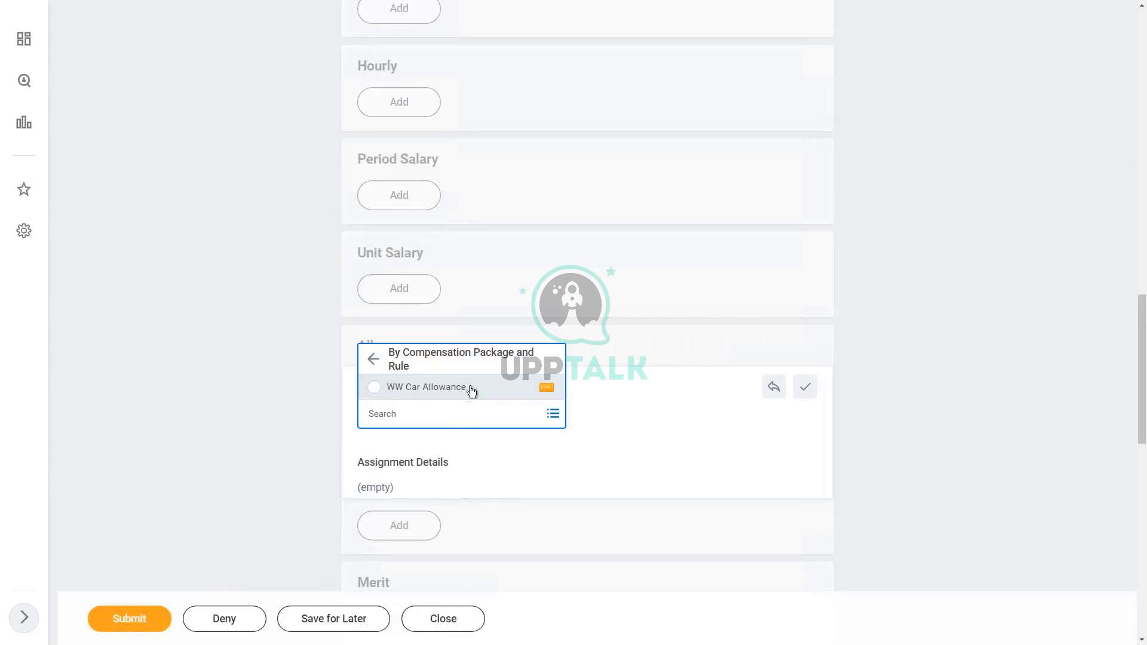
click(472, 391)
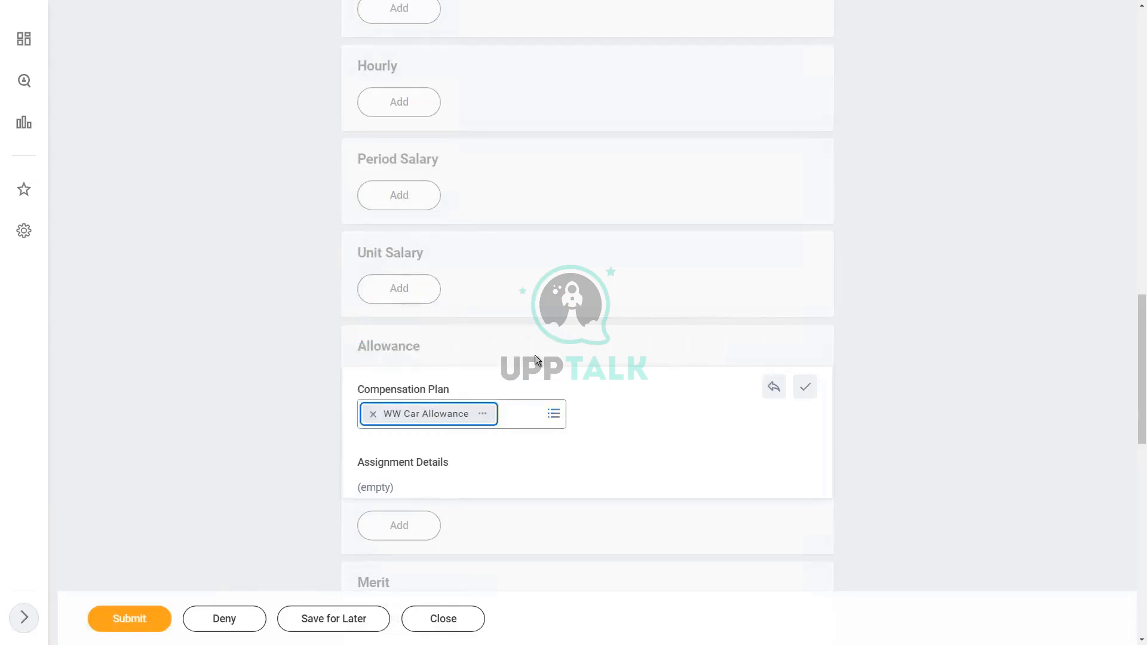
scroll(658, 361, down, 3)
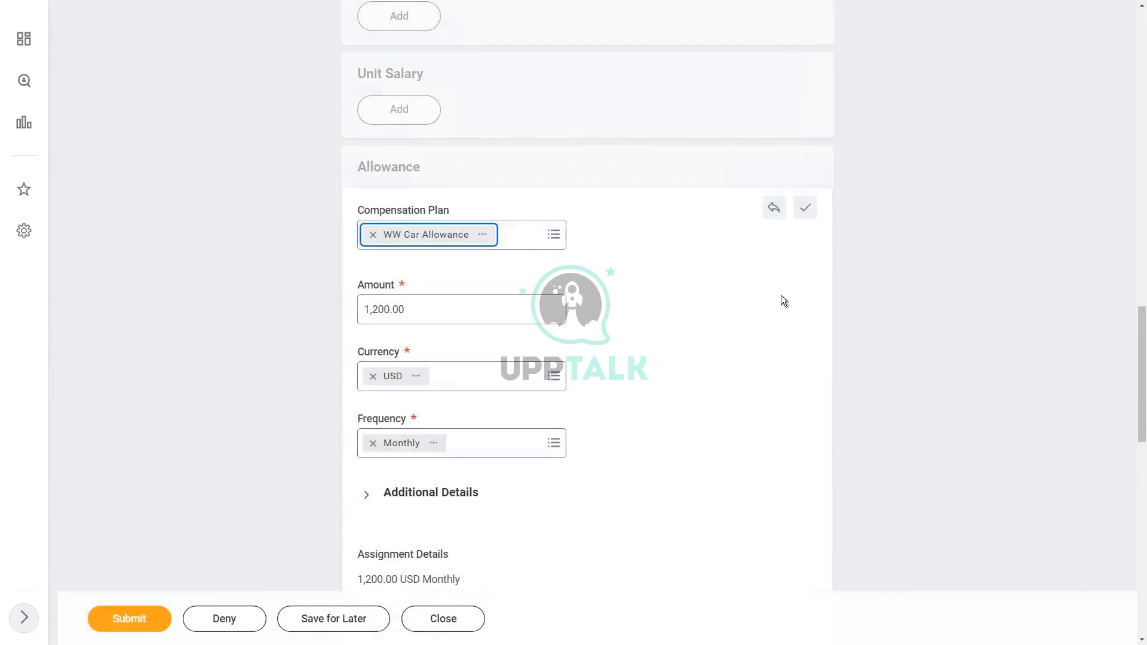
click(815, 212)
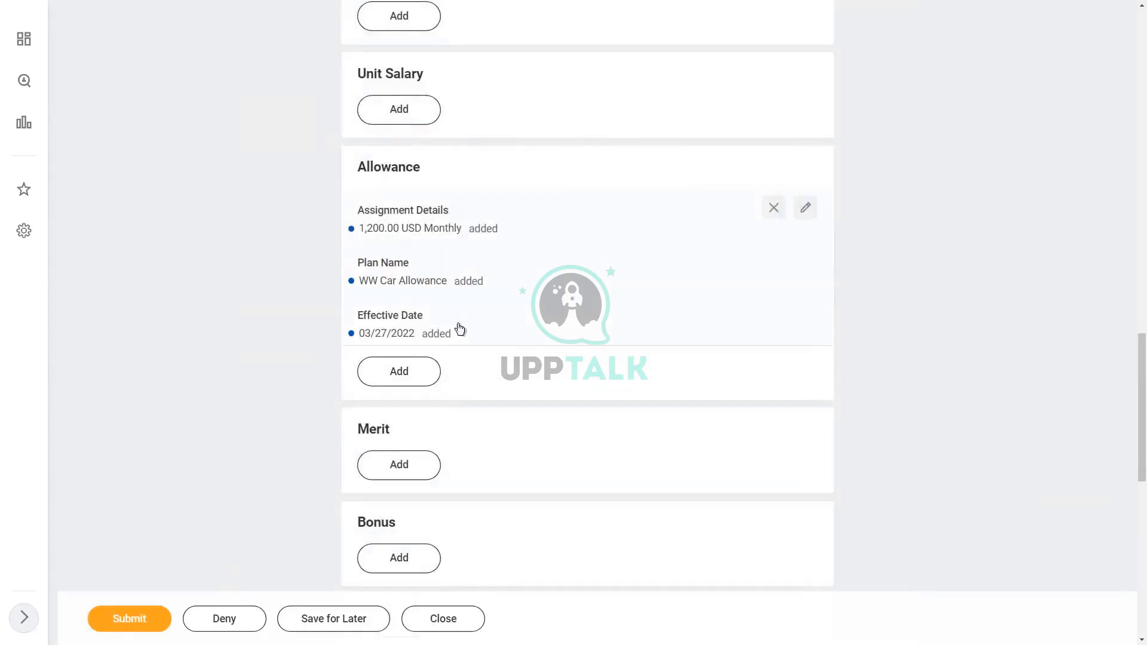
Submit the proposed compensation and check the alert details against the total base pay and the guidelines' pay range.
click(125, 626)
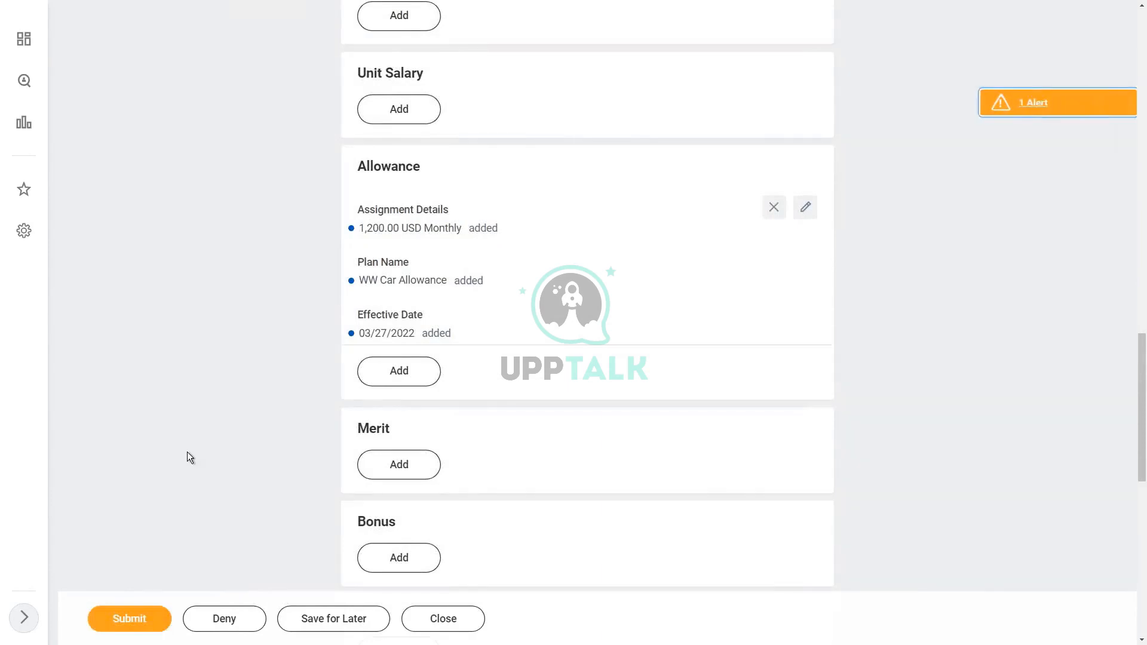
click(1059, 108)
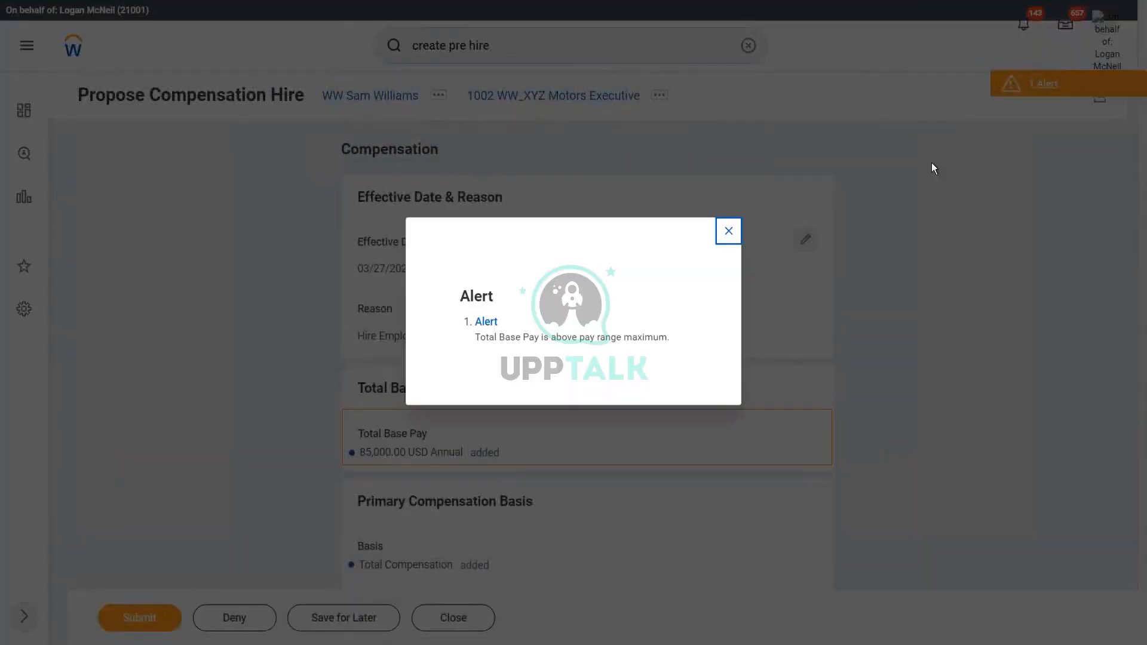
drag(551, 340, 590, 335)
click(673, 350)
click(729, 231)
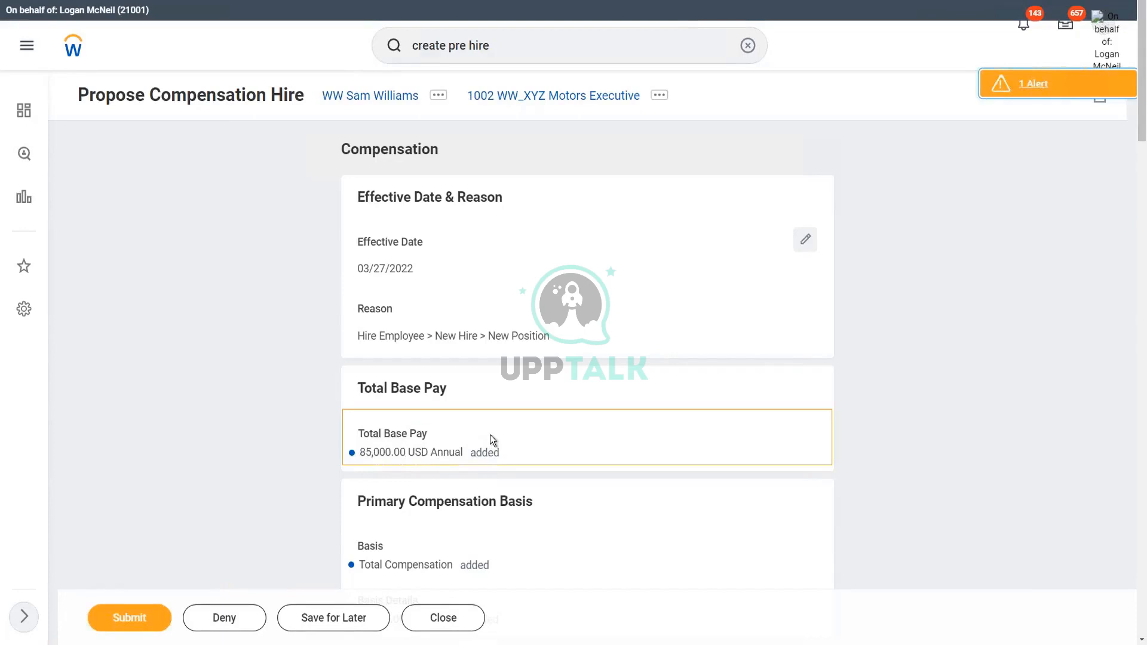
scroll(665, 418, down, 5)
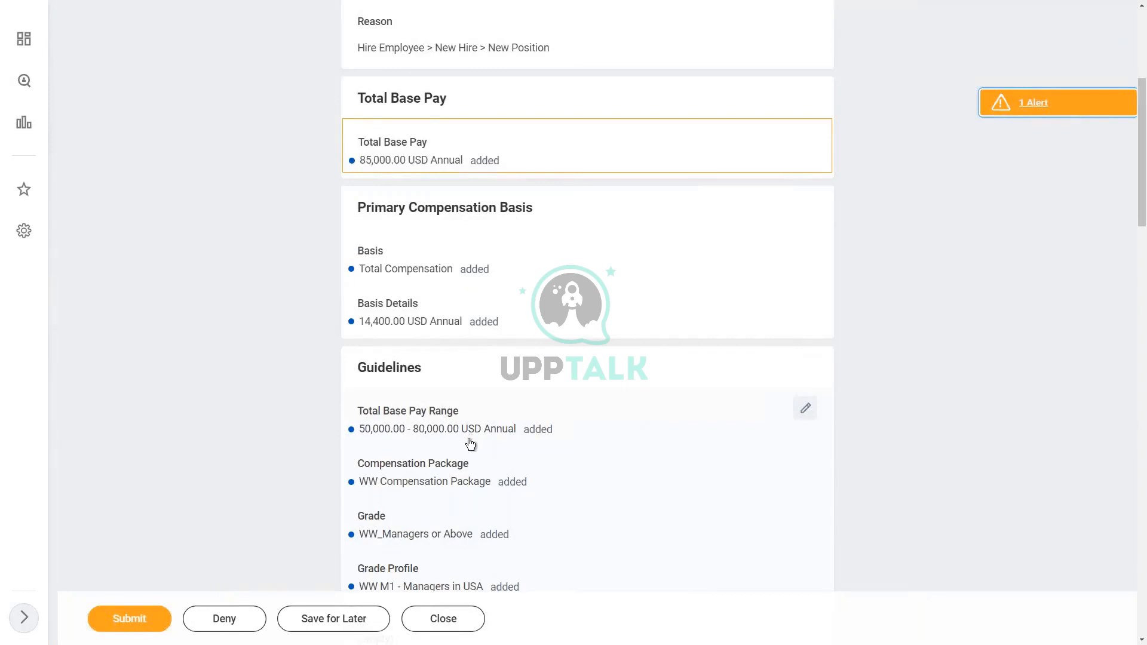
Set the WW Salary Plan amount to 75,000 USD and save the salary entry.
scroll(470, 444, down, 1)
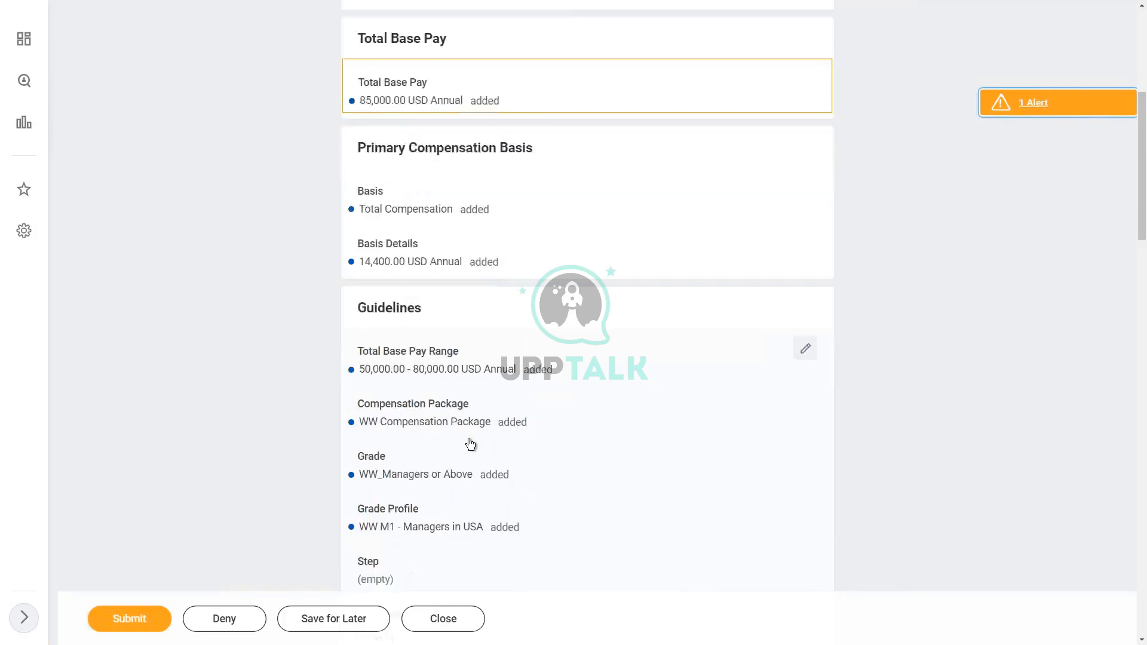
scroll(470, 444, down, 2)
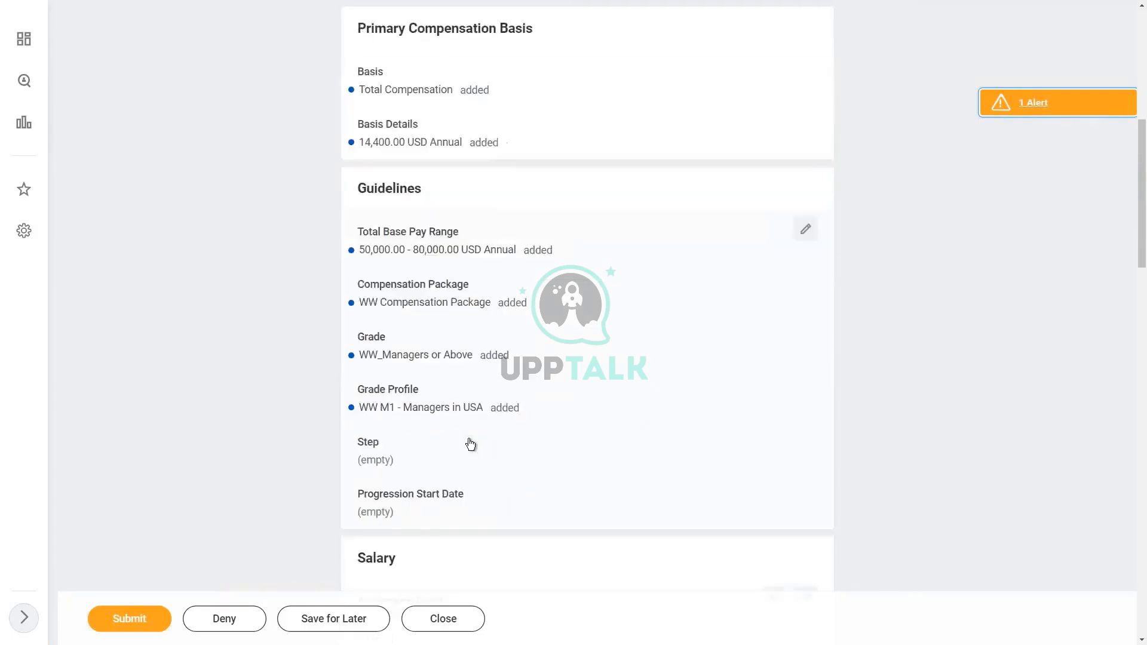
scroll(470, 444, down, 4)
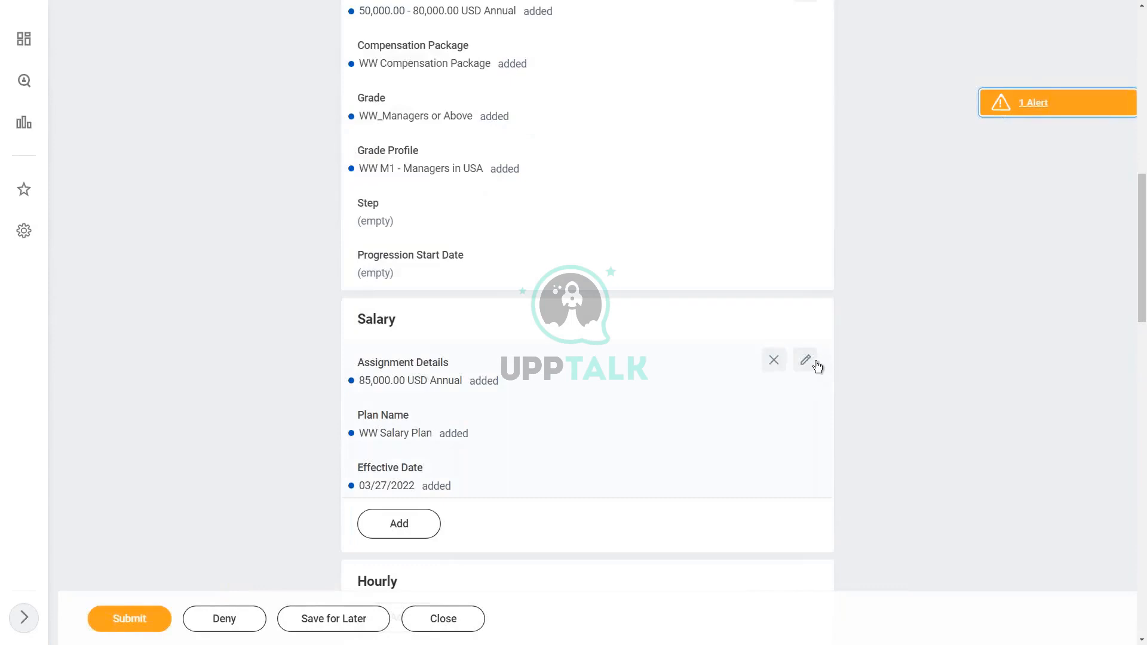
click(806, 360)
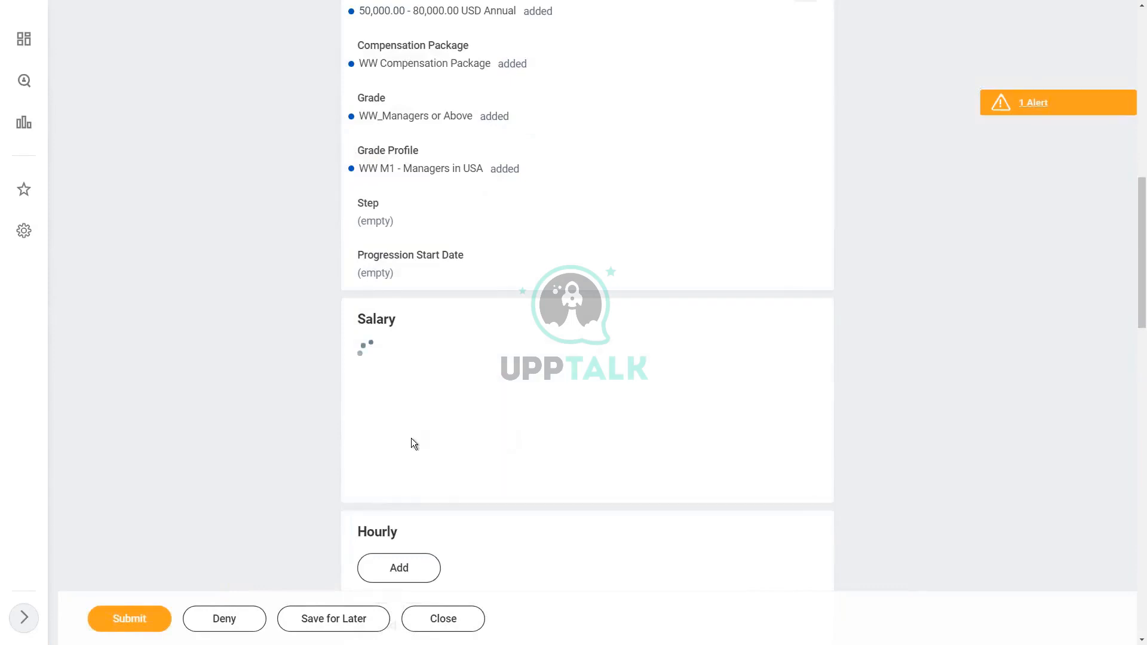
scroll(424, 538, down, 2)
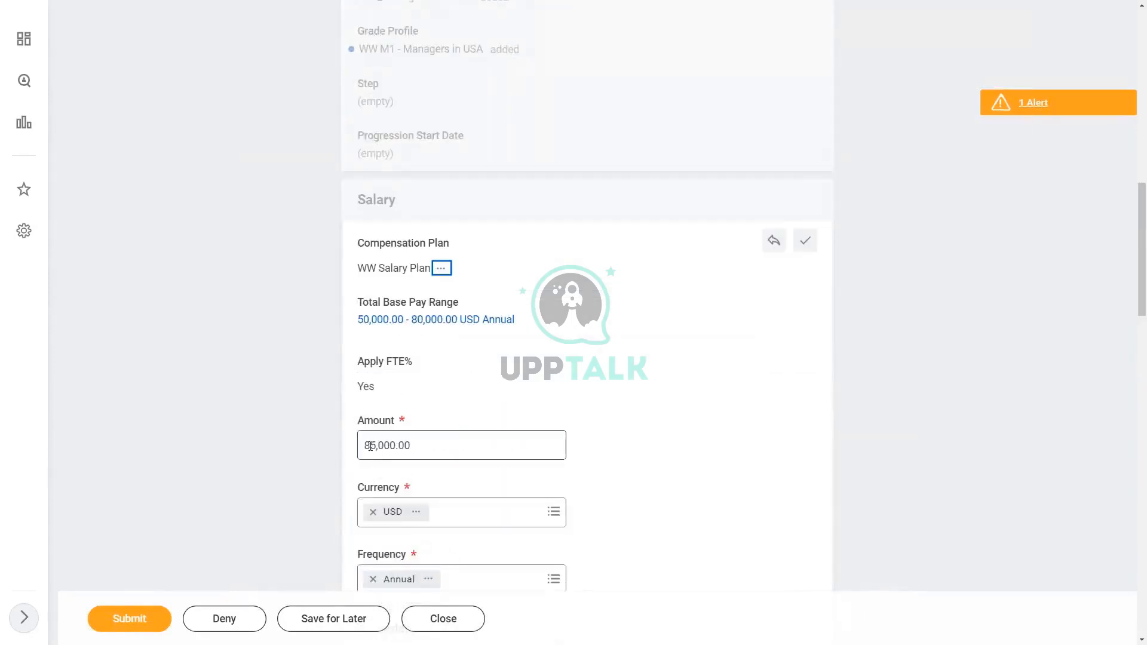
drag(370, 446, 345, 484)
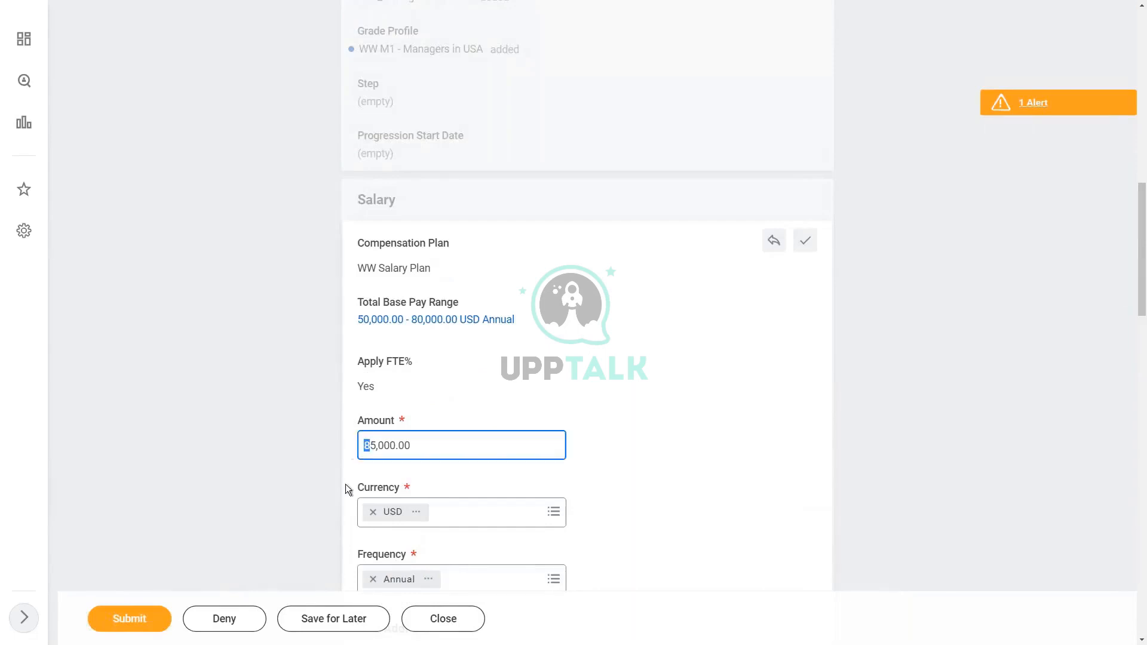
text(7)
click(805, 241)
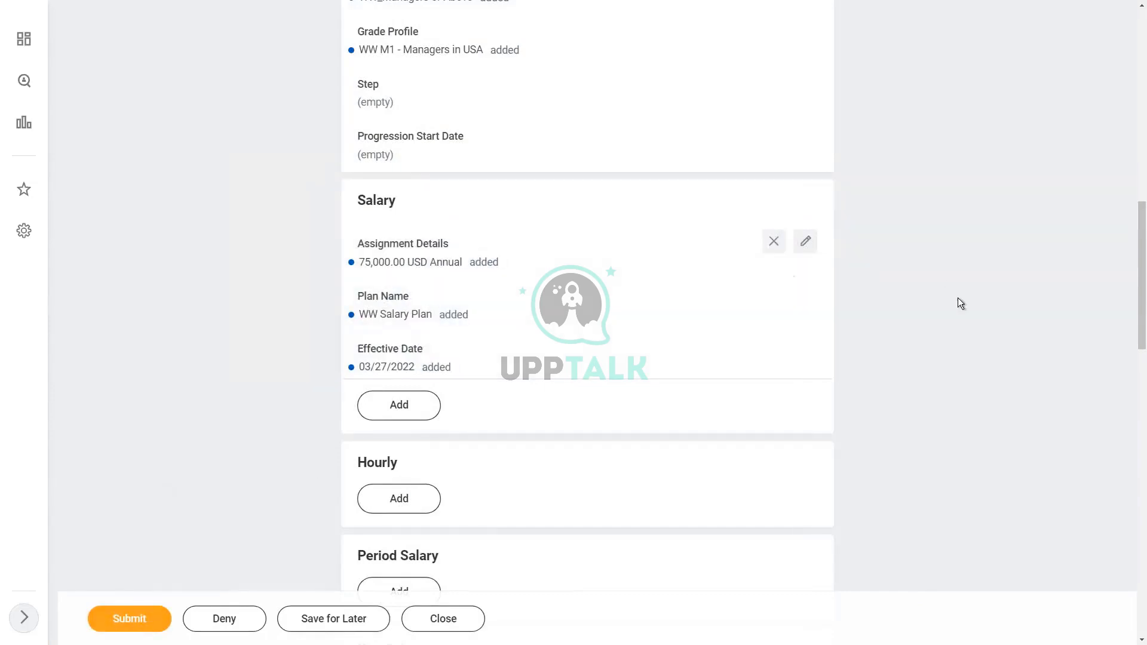
Review the total base pay against the guidelines and submit the proposed compensation for the hire.
scroll(958, 297, up, 5)
scroll(958, 298, up, 7)
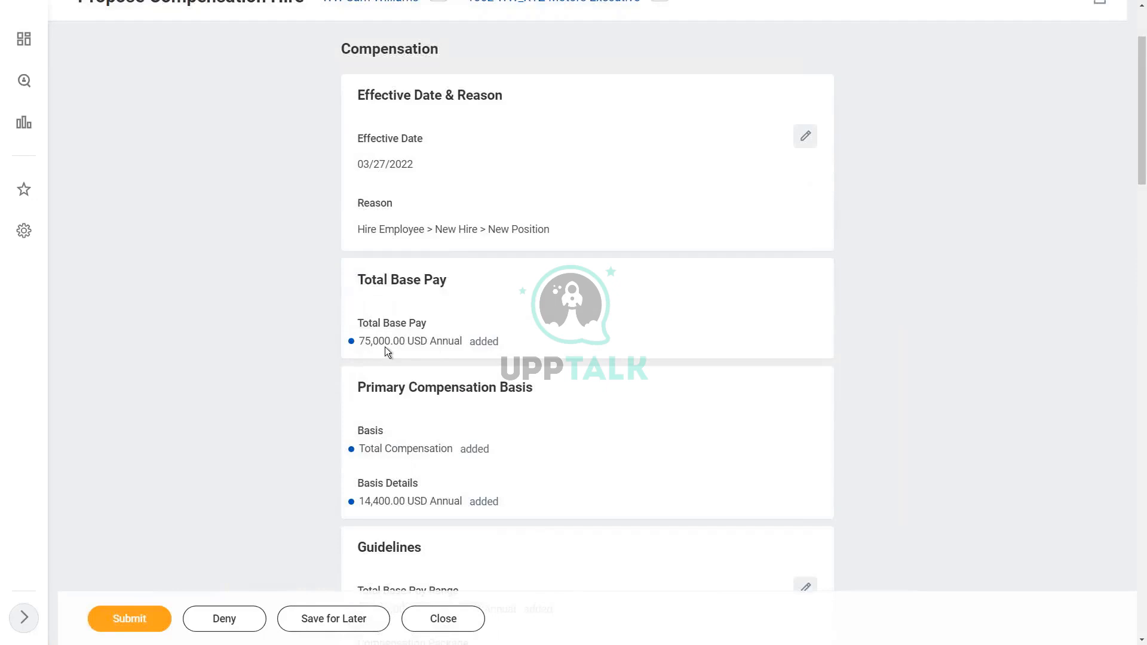
scroll(385, 347, down, 5)
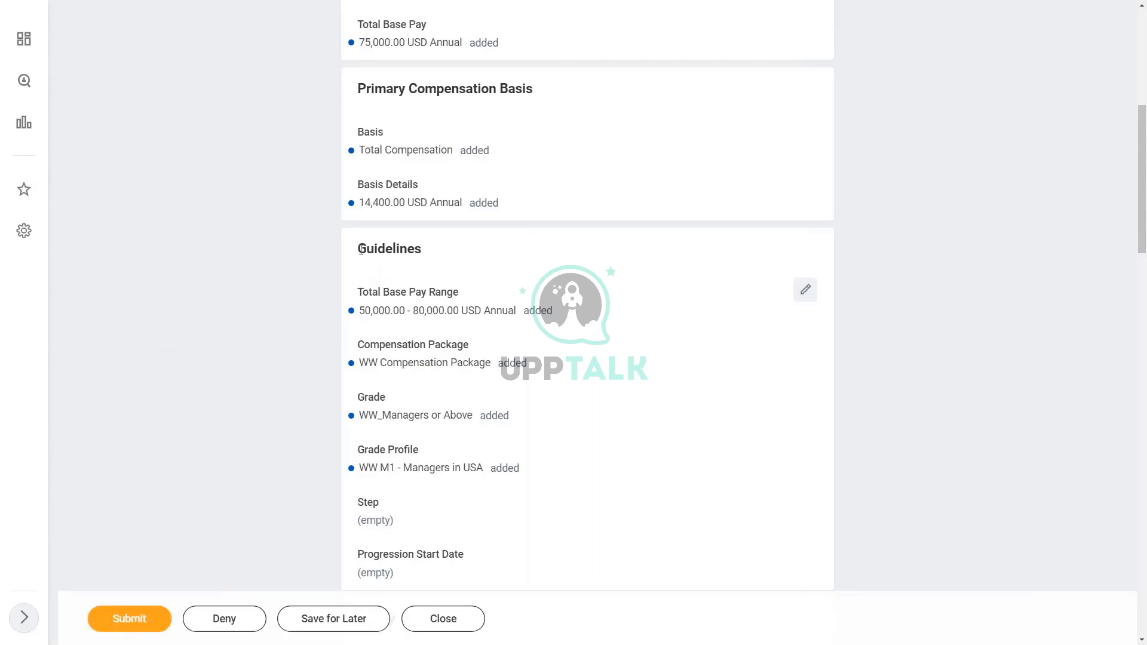
double_click(421, 249)
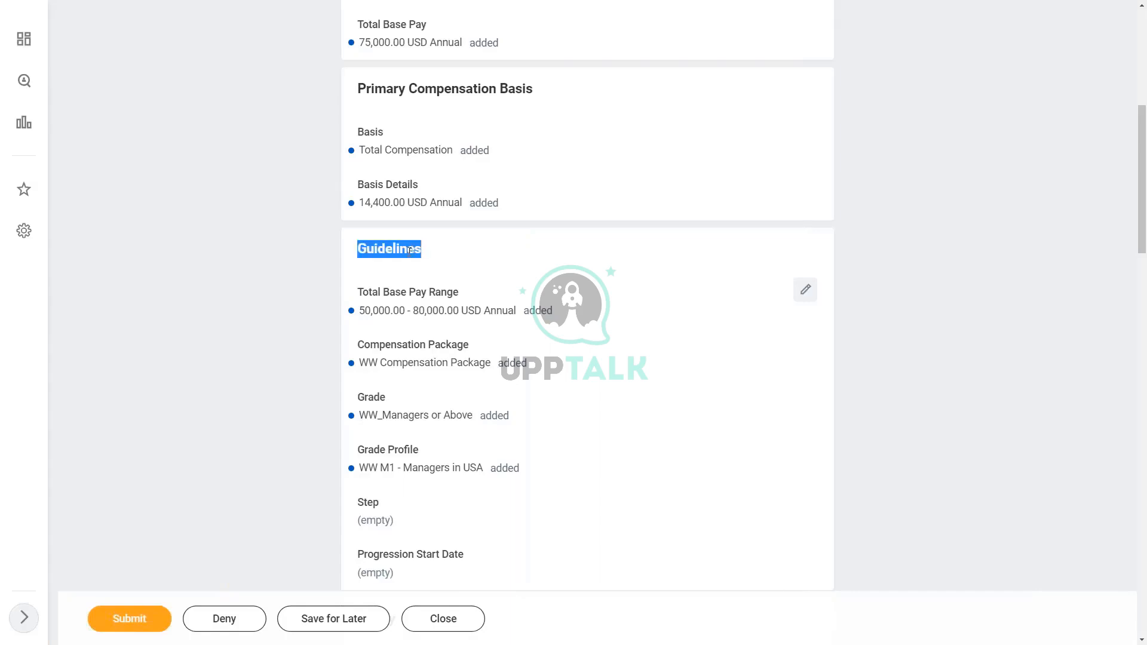
click(150, 367)
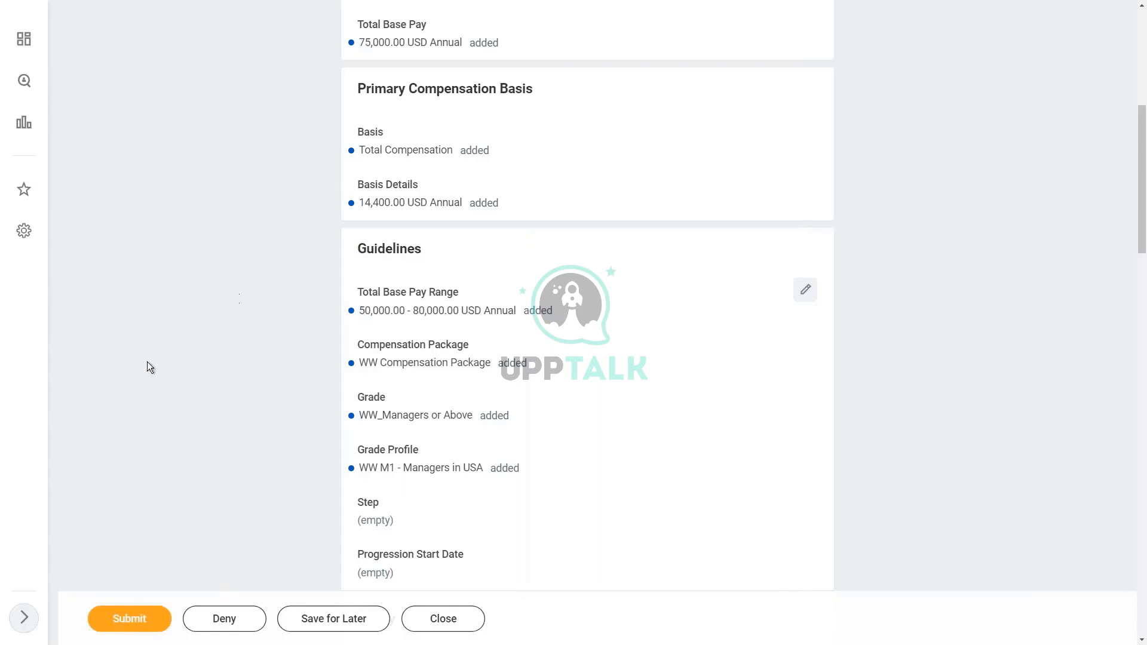
click(129, 619)
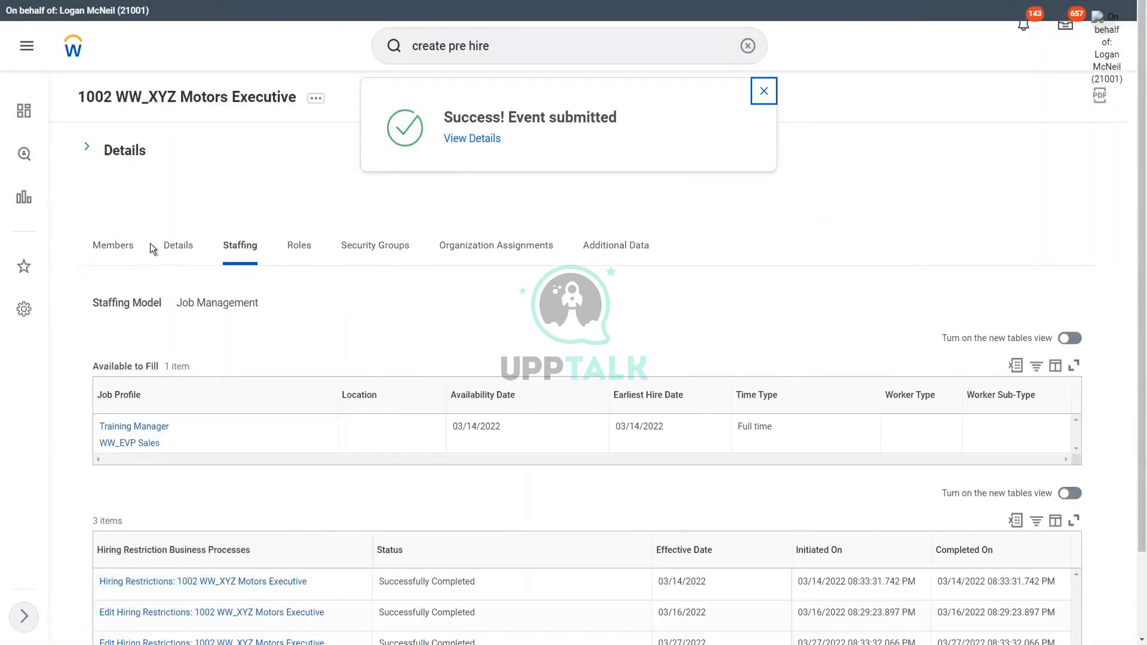
Open the newly hired EVP Sales worker from the WW_XYZ Motors Executive members and show their compensation.
click(115, 247)
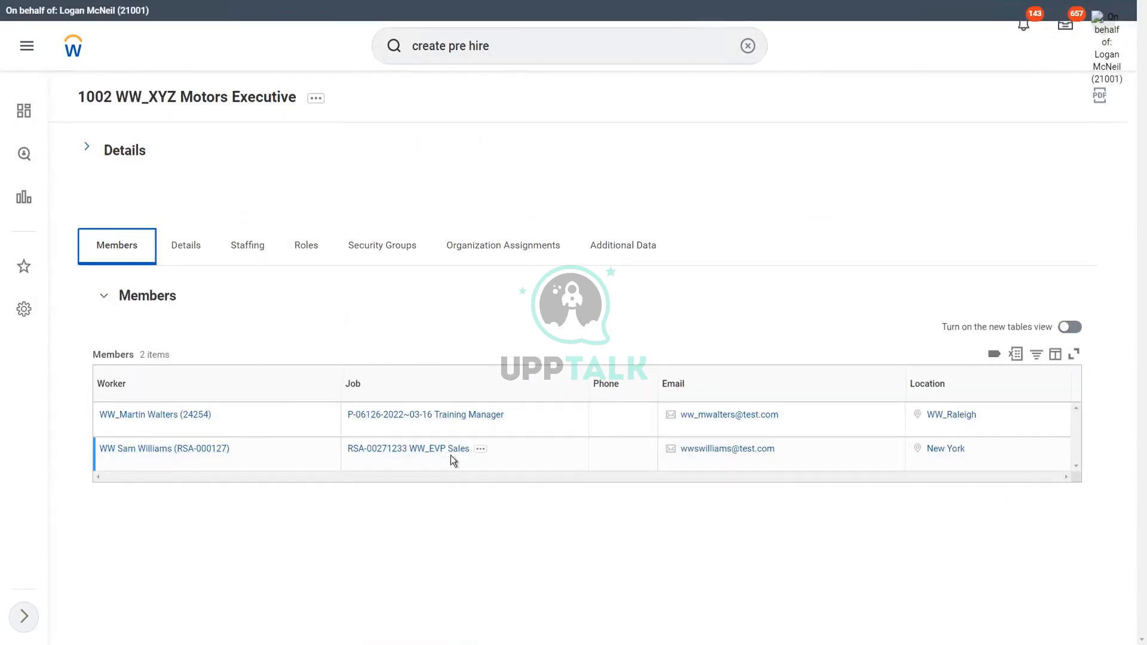
click(157, 449)
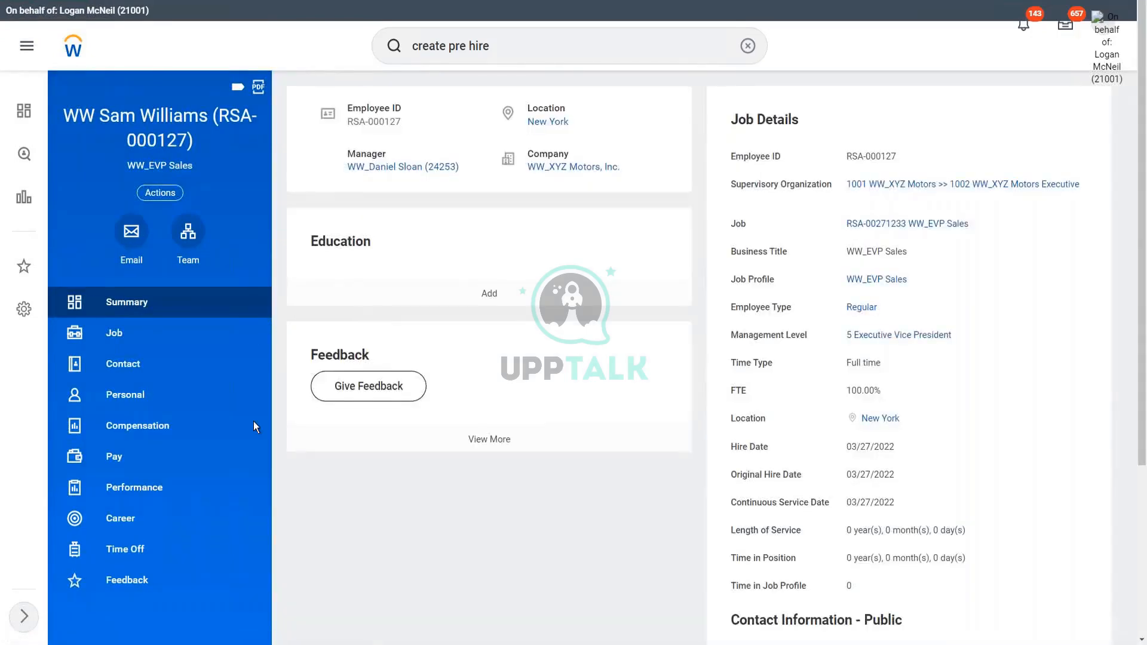
click(142, 432)
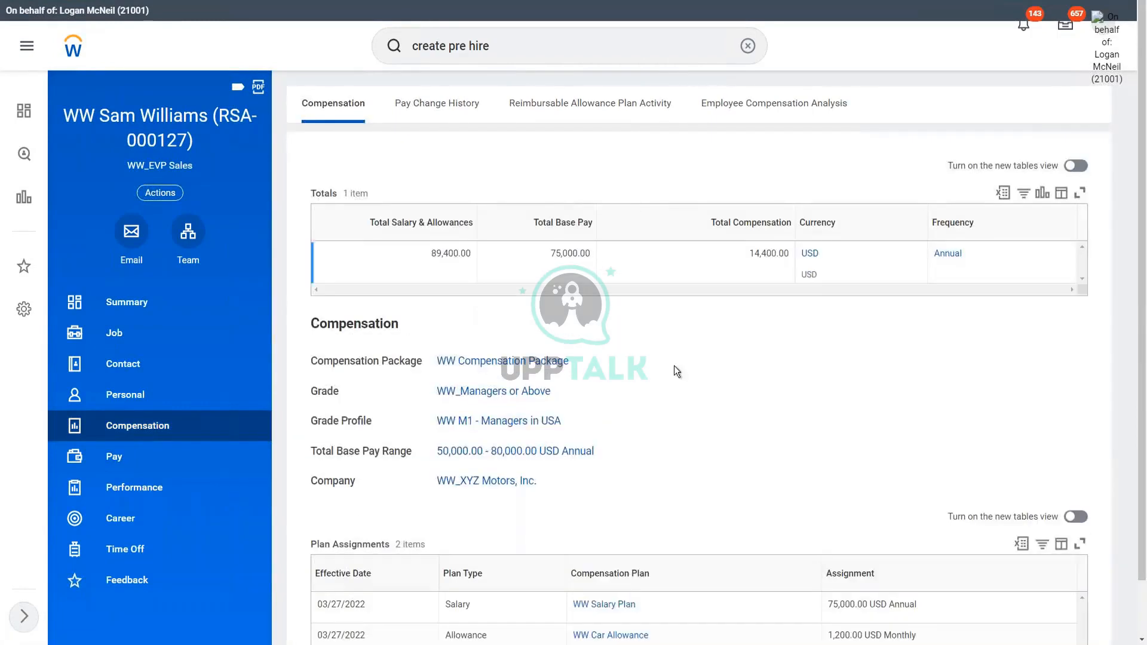
Examine the worker's total base pay, total compensation, total salary and allowances, and the salary and car allowance plan assignments.
drag(551, 254, 592, 253)
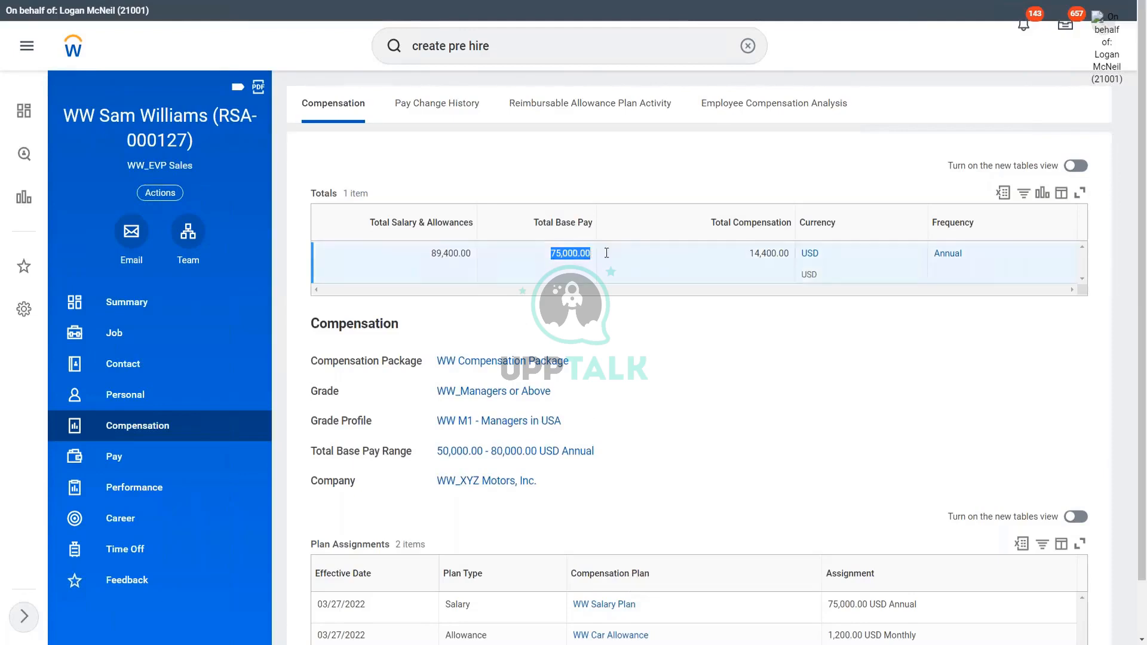
drag(751, 254, 772, 254)
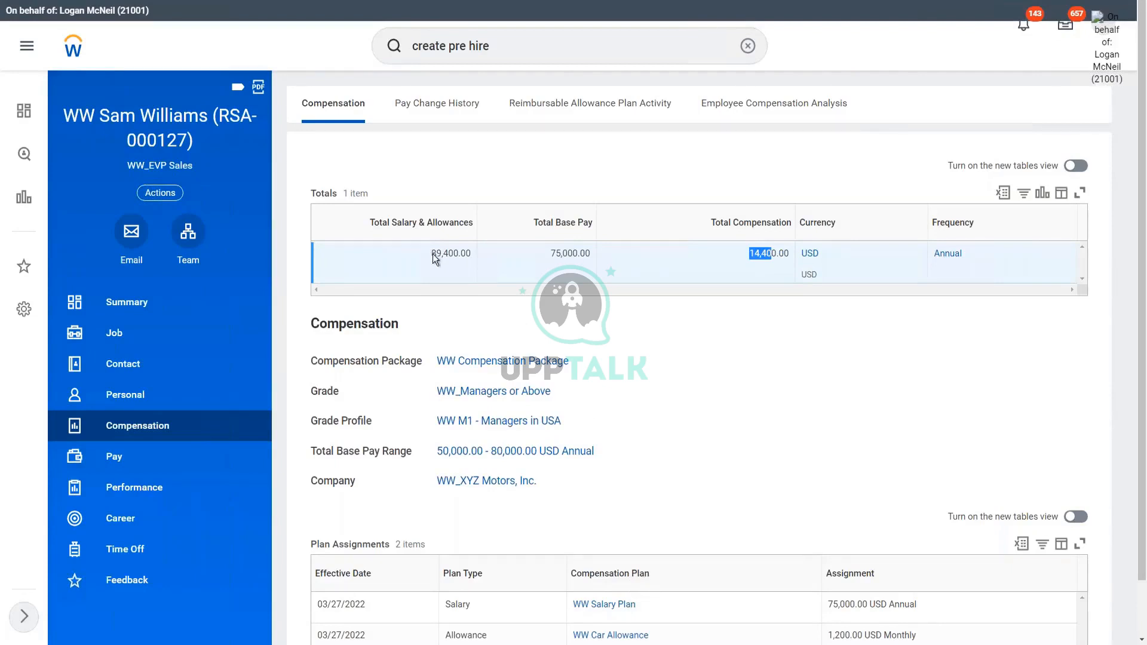
scroll(657, 337, down, 1)
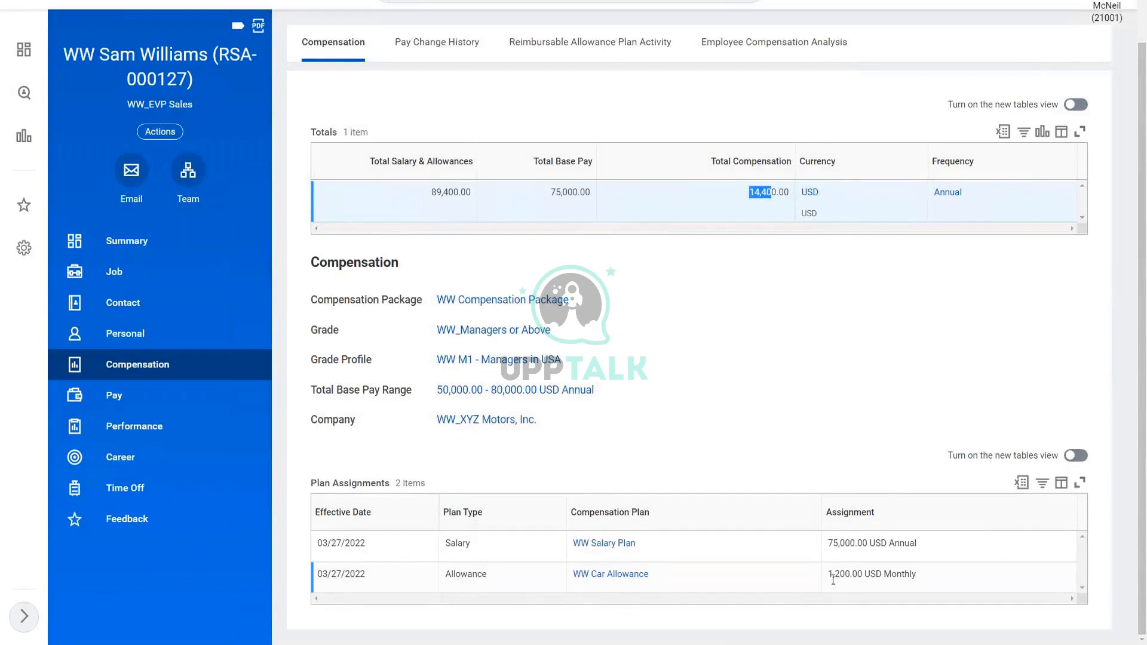
drag(828, 573, 927, 573)
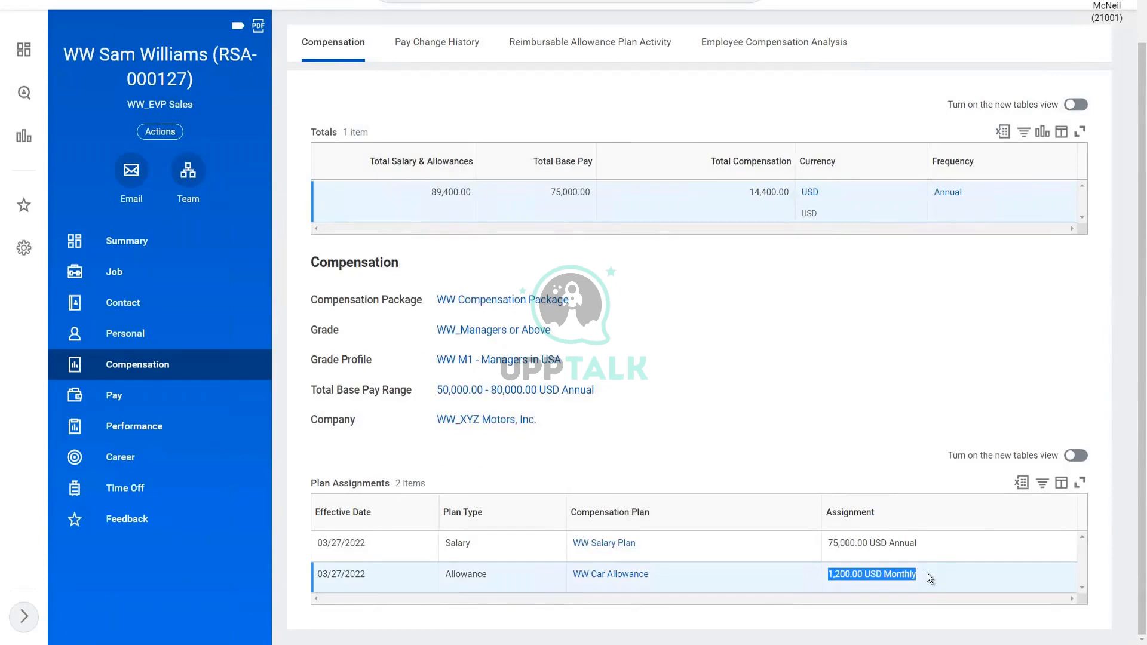
click(769, 393)
scroll(770, 394, up, 1)
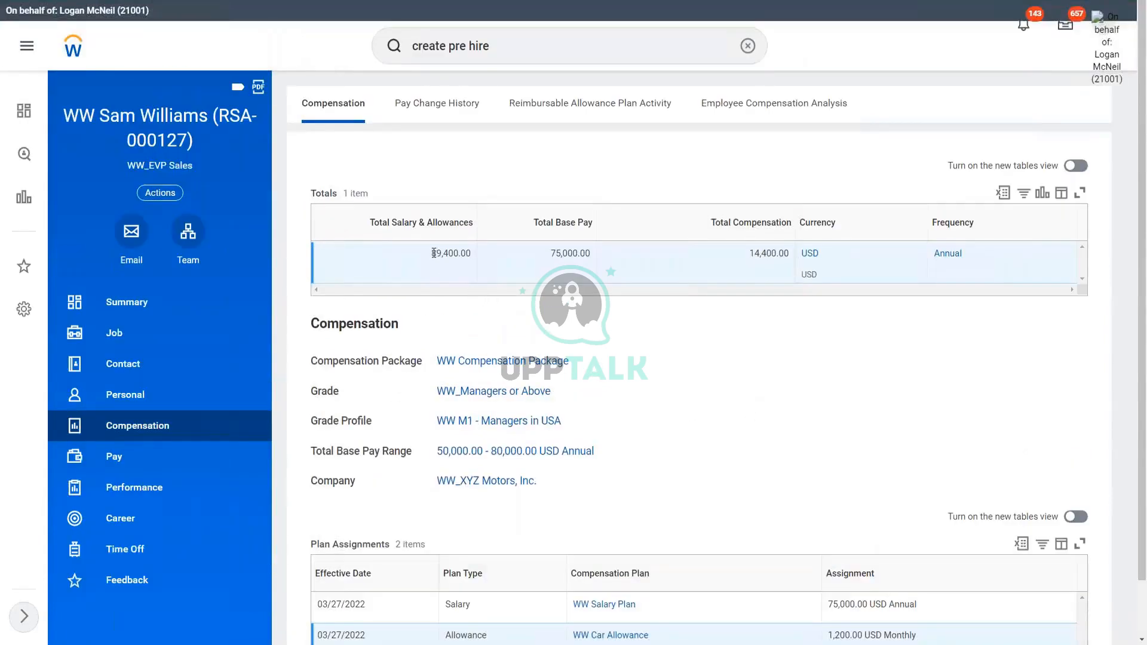
drag(433, 252, 468, 254)
click(752, 363)
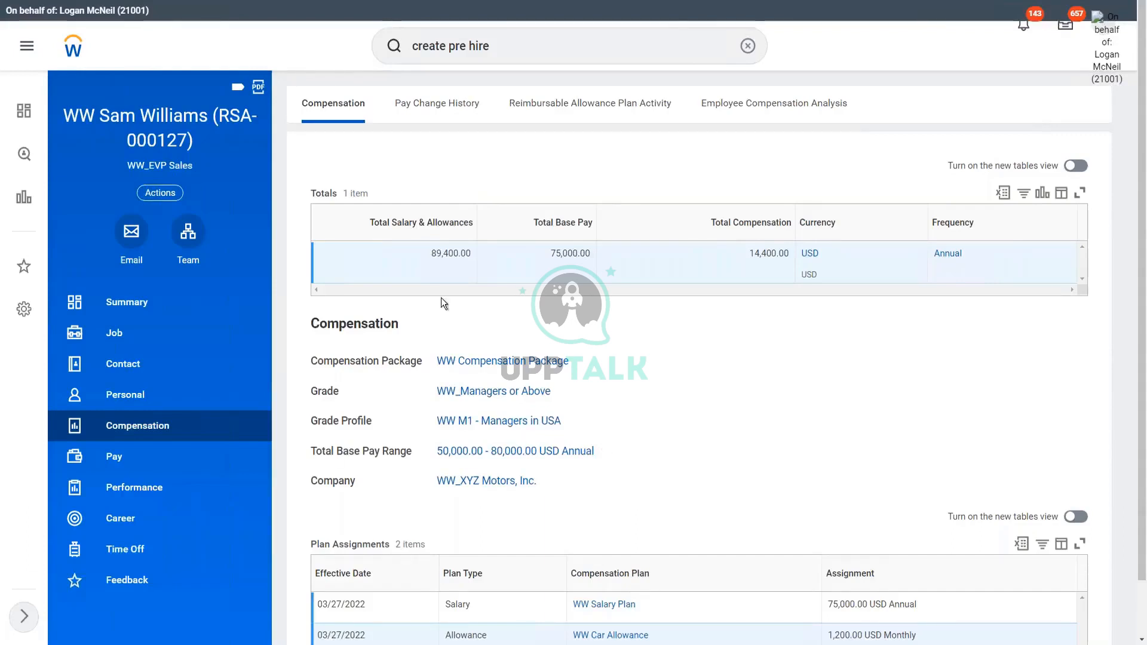
scroll(699, 359, down, 1)
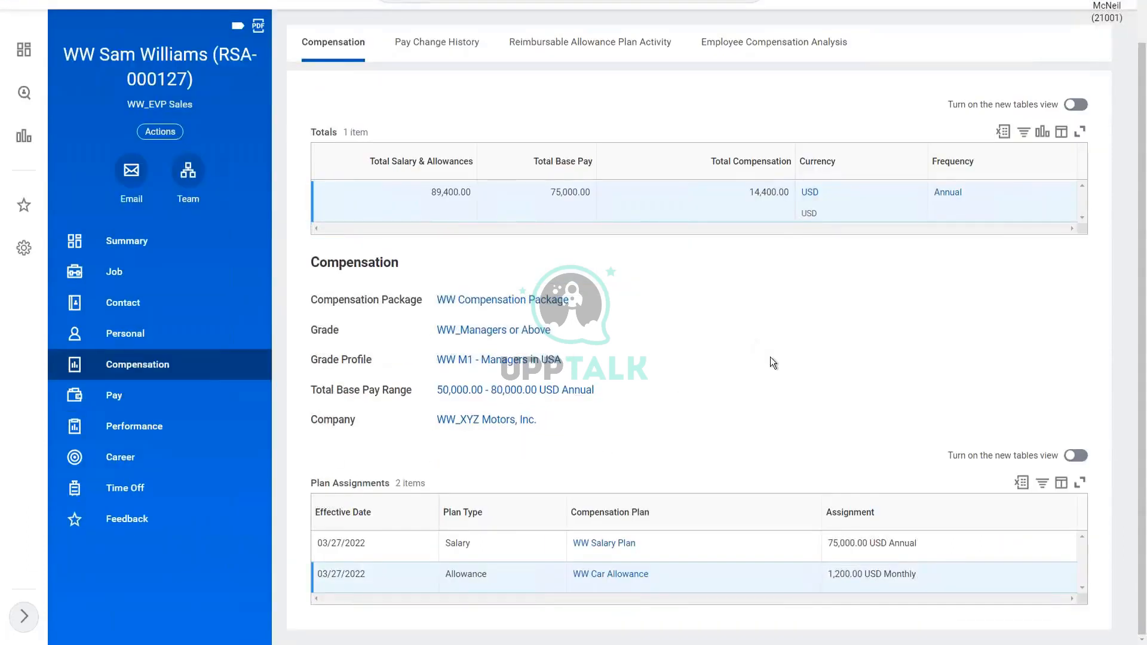
scroll(770, 358, up, 1)
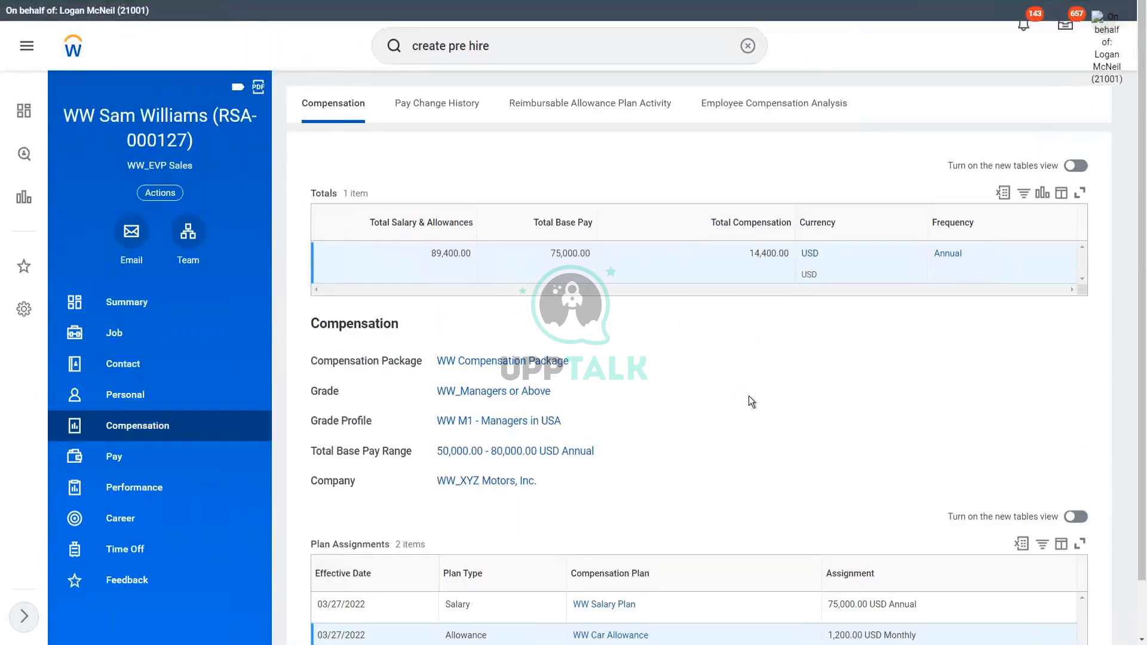